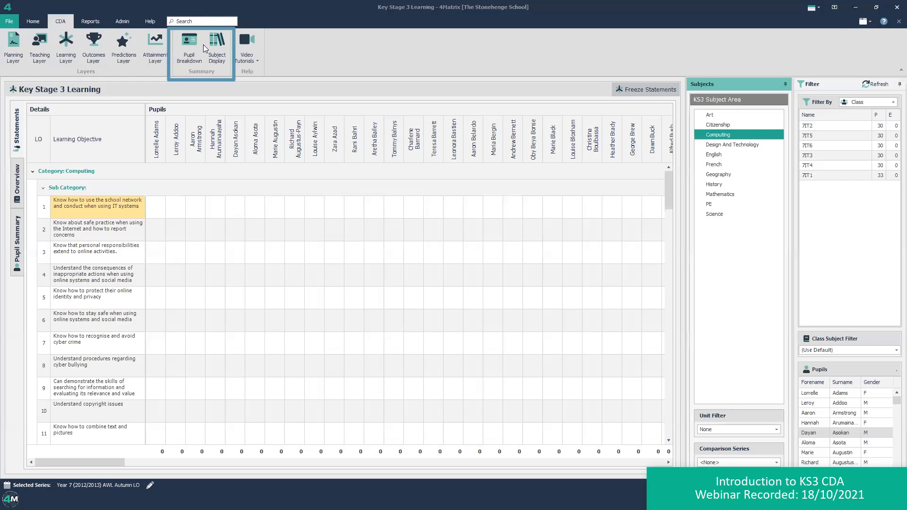
click(258, 60)
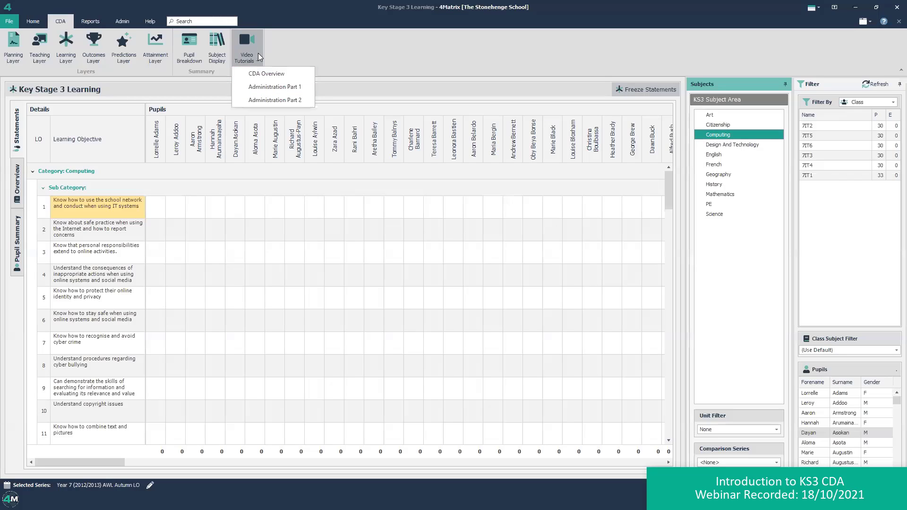
click(288, 43)
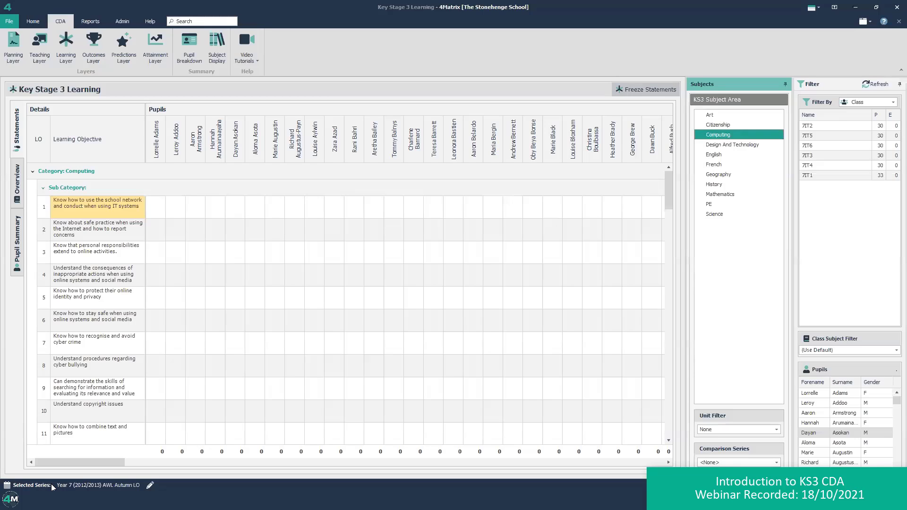
Step: Display the Computing learning objectives and filter the pupils to class 7IT3
click(713, 116)
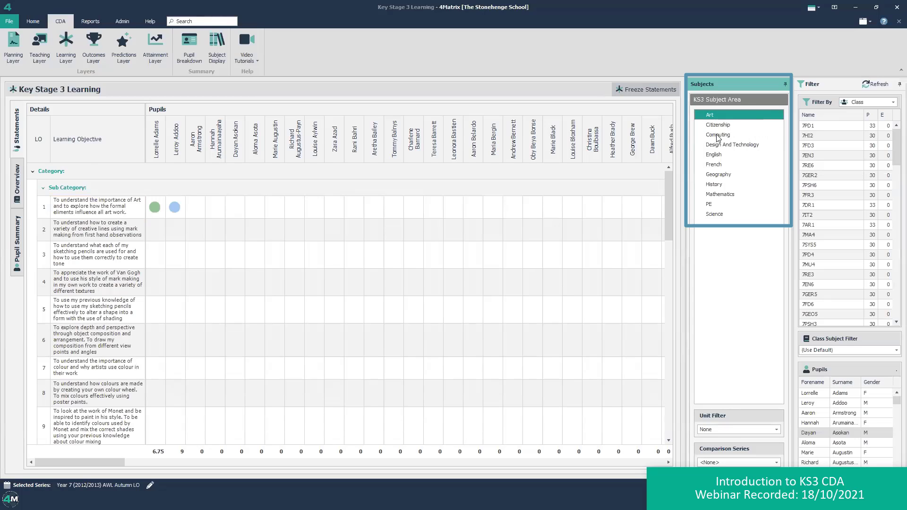
click(716, 136)
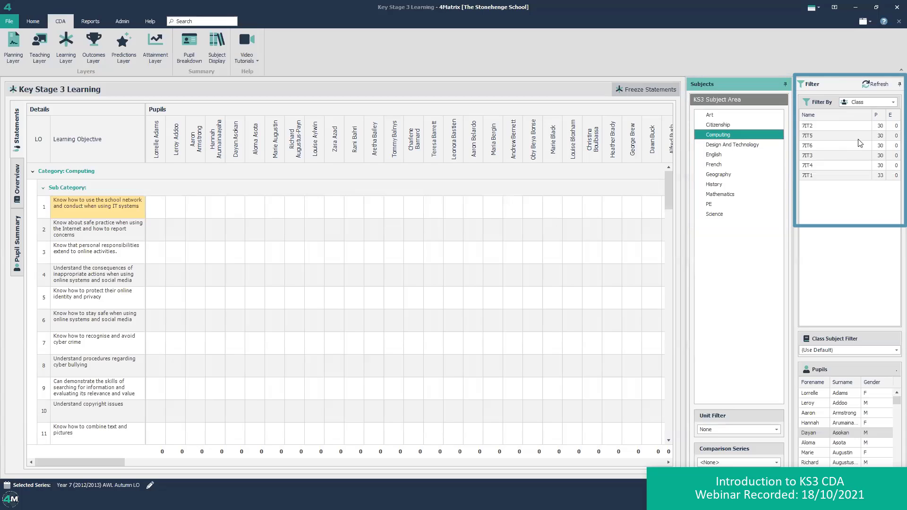
click(817, 156)
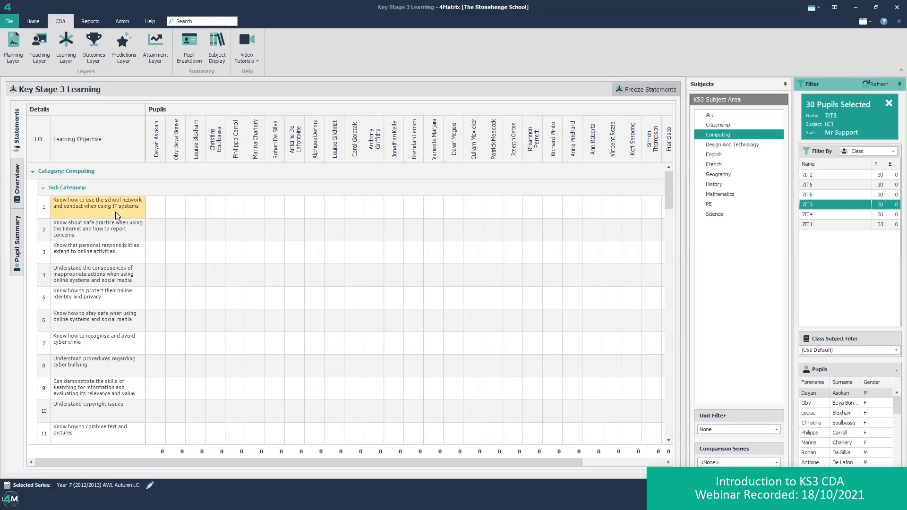
Step: Grade the first two pupils as Developing for learning objective 1
click(156, 209)
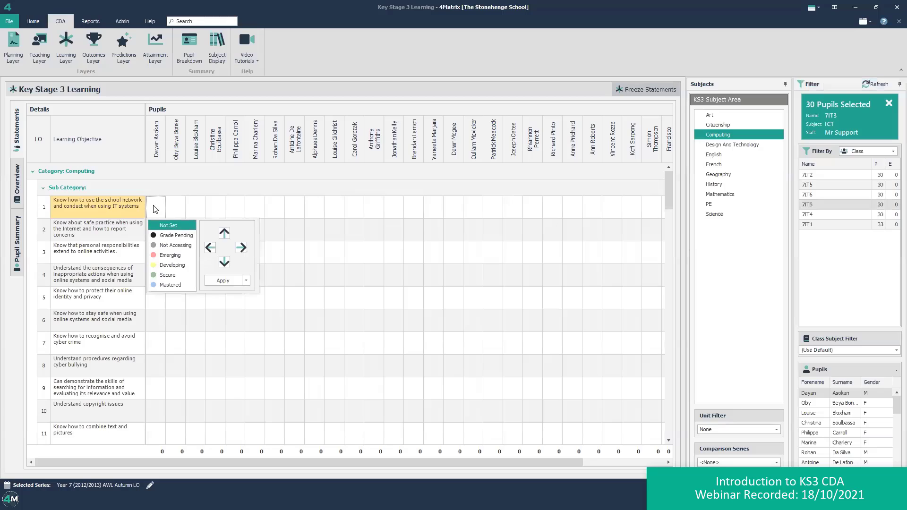
click(170, 266)
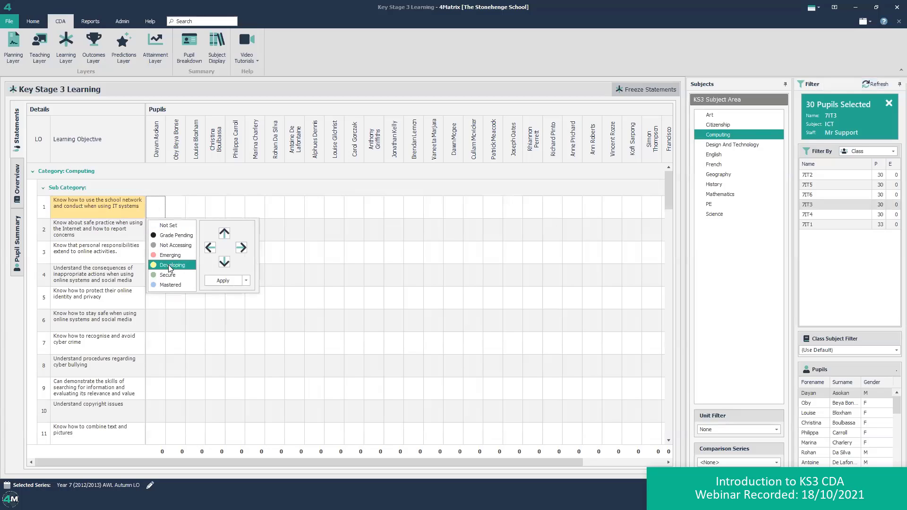
click(219, 282)
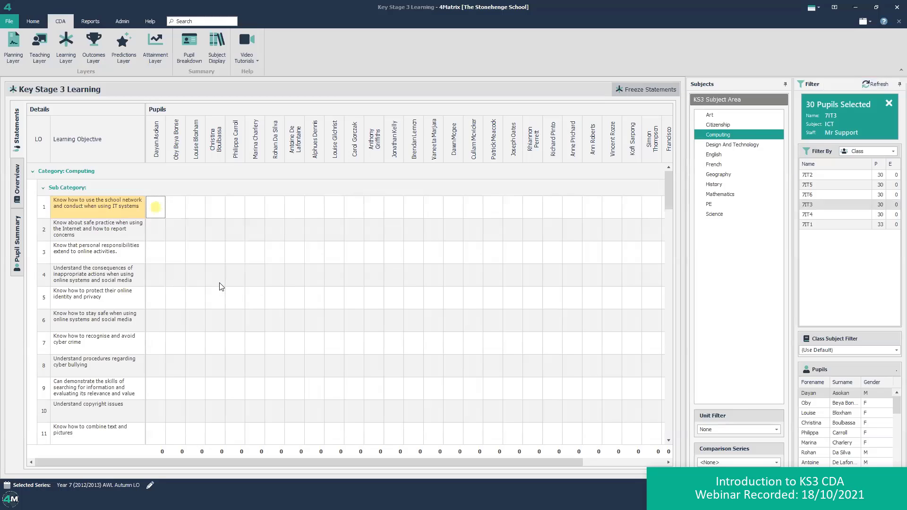
click(177, 209)
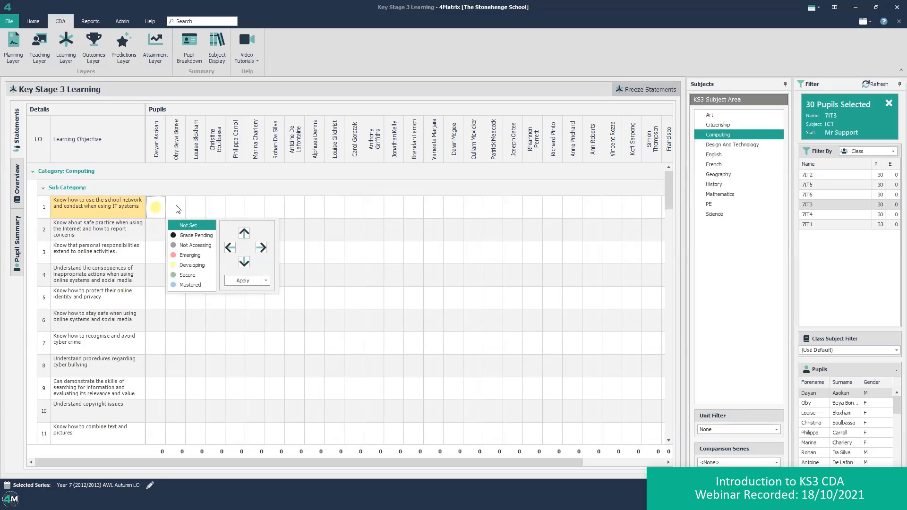
click(189, 266)
click(239, 282)
Step: Grade the third to sixth pupils as Secure for learning objective 1
click(200, 210)
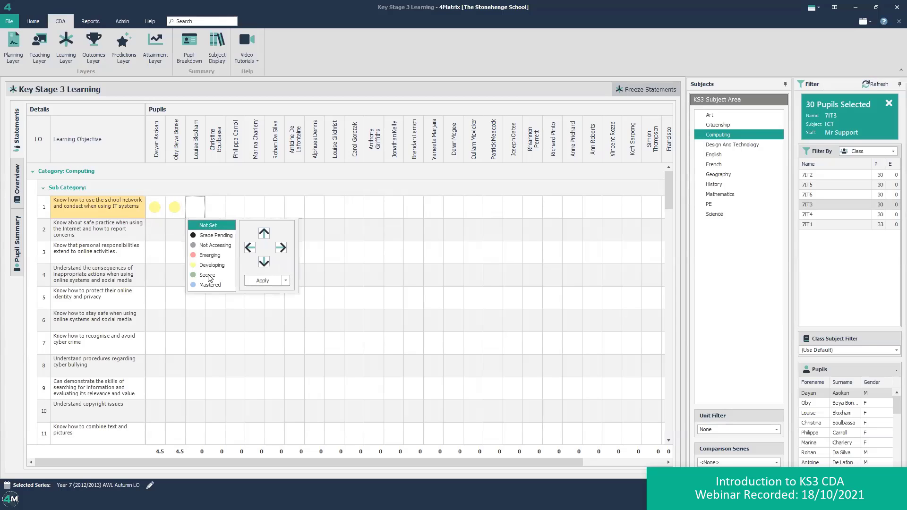
click(209, 276)
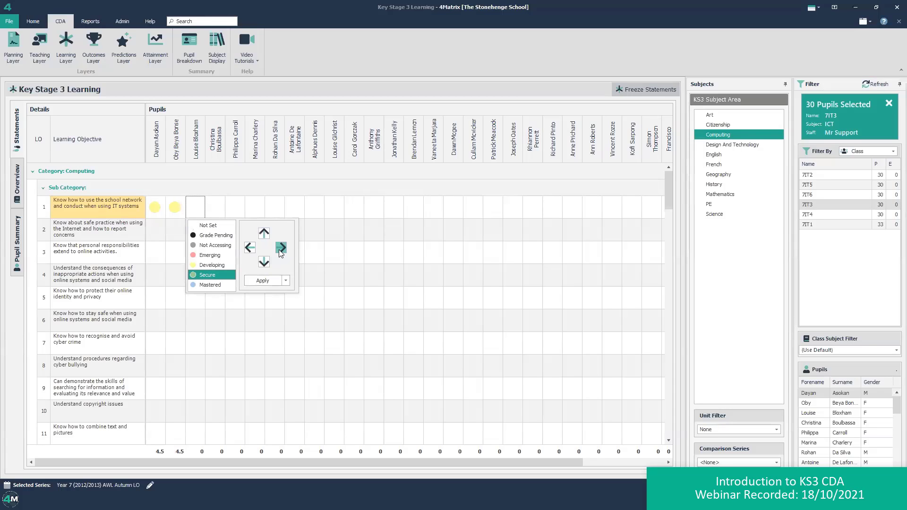
click(280, 249)
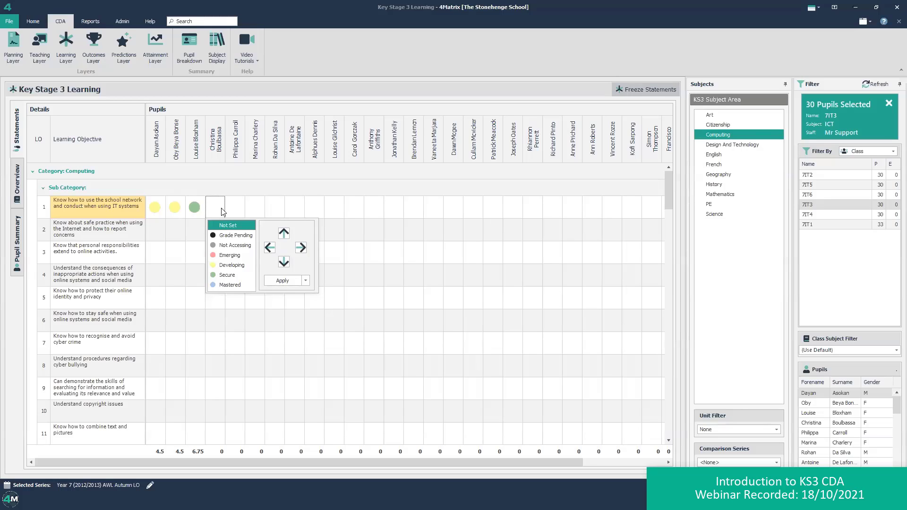
key(s)
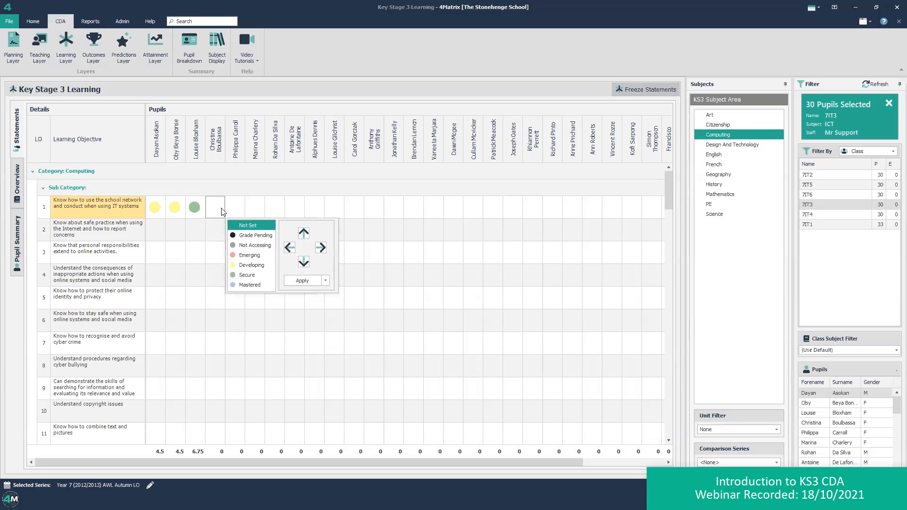
key(s)
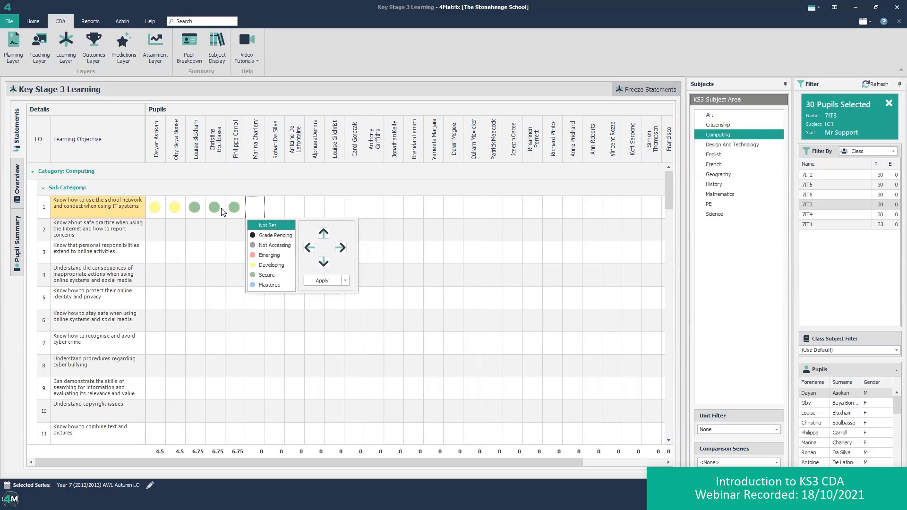
key(s)
Step: Grade the seventh to tenth pupils as Mastered for learning objective 1
key(m)
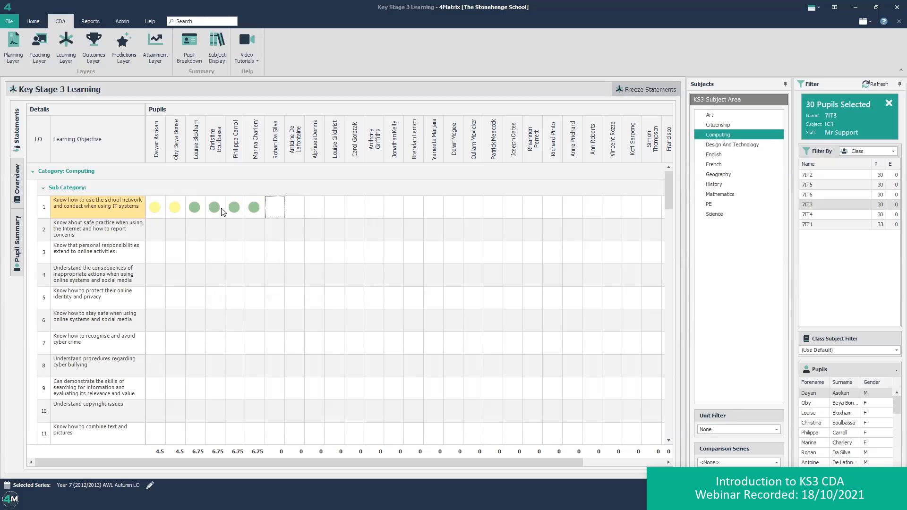
key(m)
key(m)
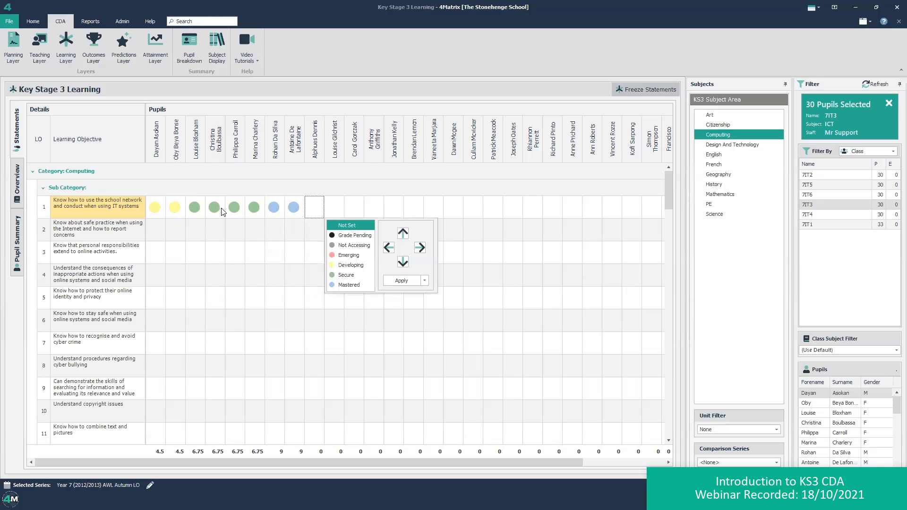
key(m)
Step: For objective 1, grade pupils 11 to 18 in order as Emerging, Developing, Secure, Mastered, Emerging, Secure, Mastered and Developing
key(e)
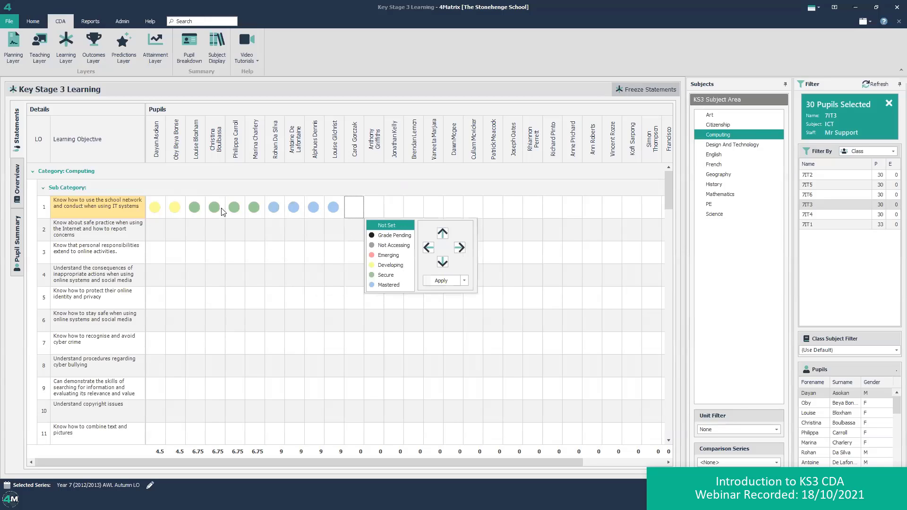
key(d)
key(s)
key(m)
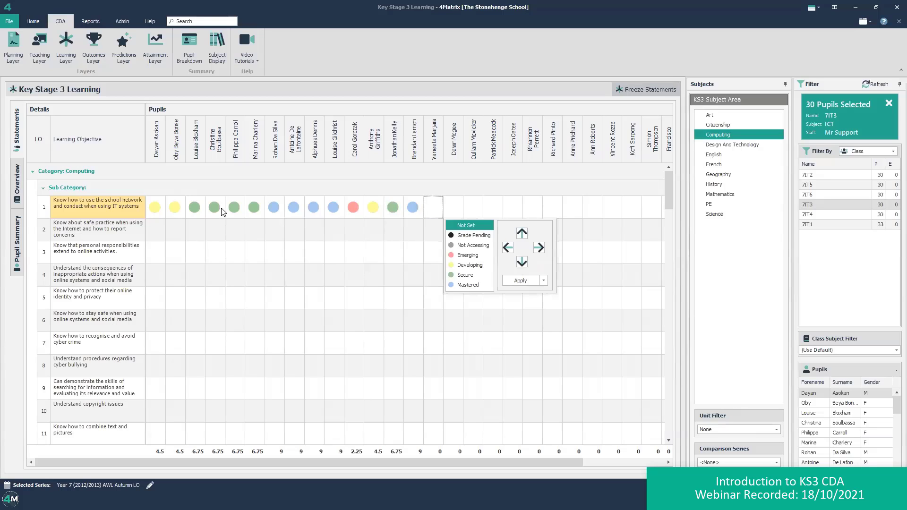
key(e)
key(s)
key(m)
key(d)
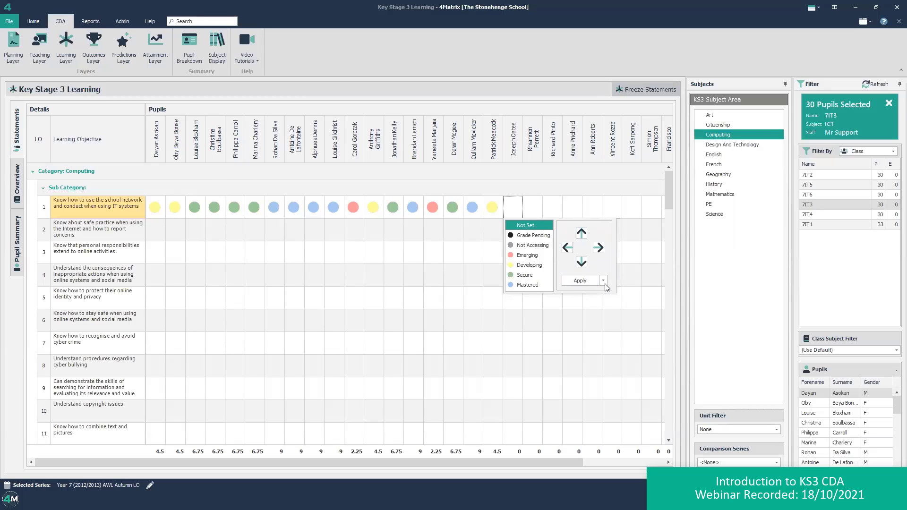
Step: Set all visible pupils to Secure for learning objective 2 in one operation
click(156, 231)
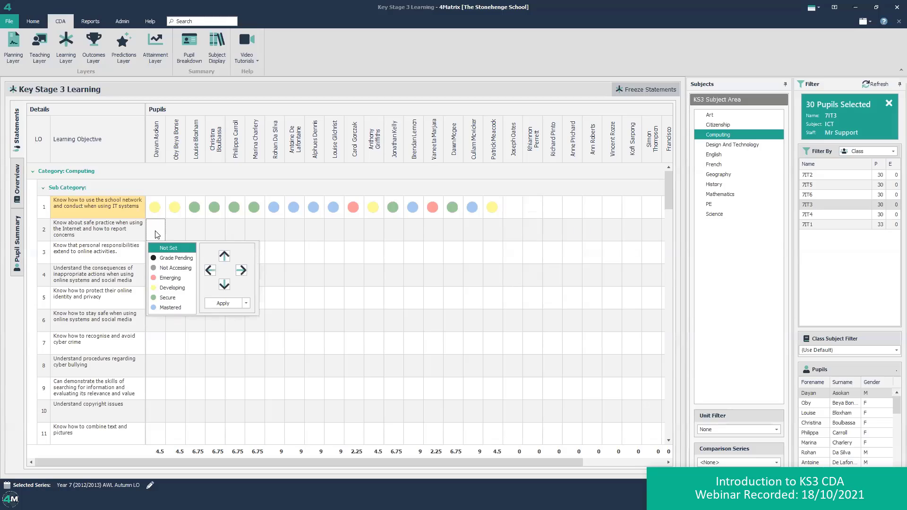
click(177, 299)
click(246, 303)
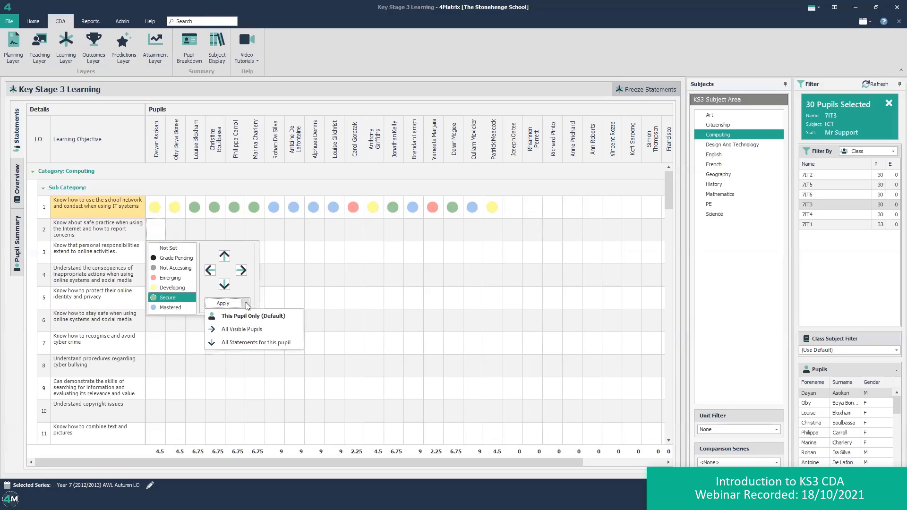
click(239, 329)
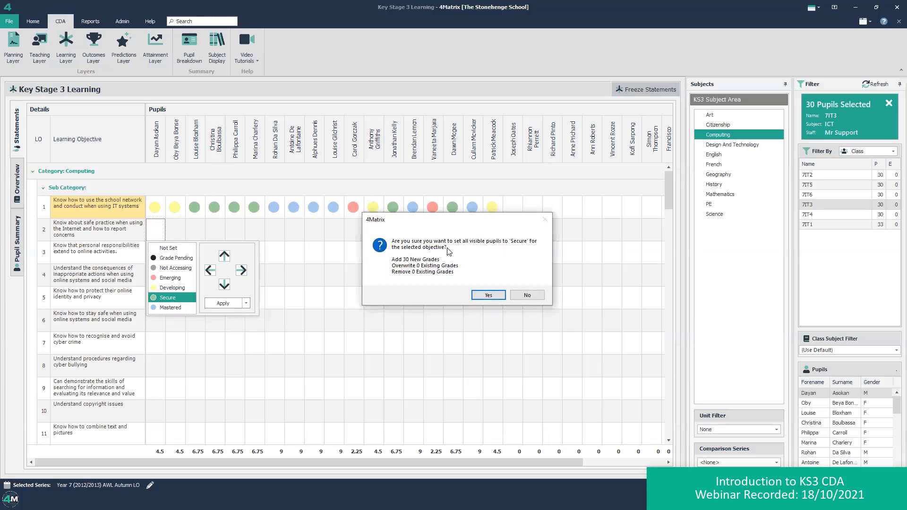
click(489, 296)
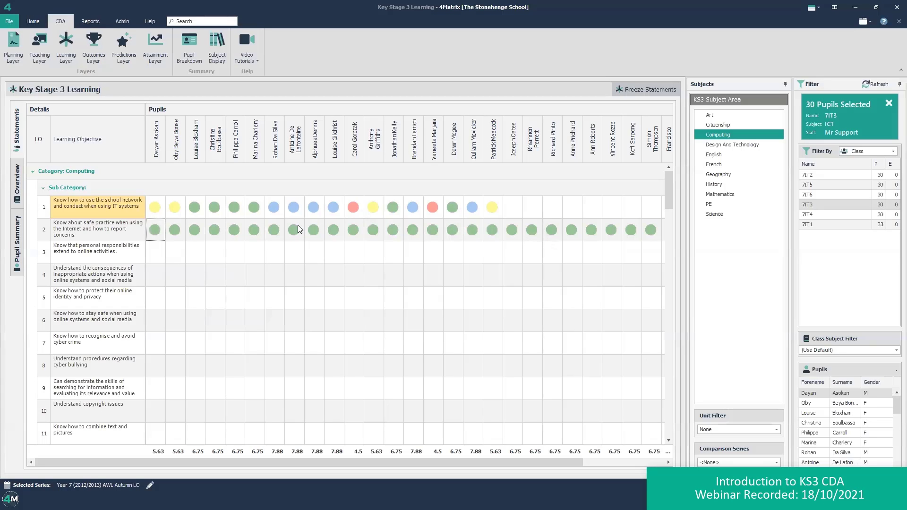
Step: Change the tenth and fourteenth pupils' grades for learning objective 2 to Developing
click(337, 225)
click(351, 288)
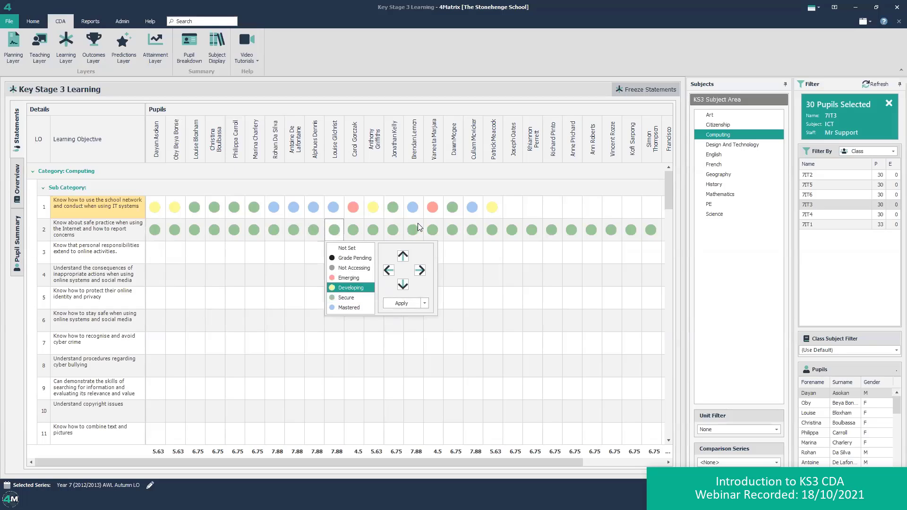
click(418, 226)
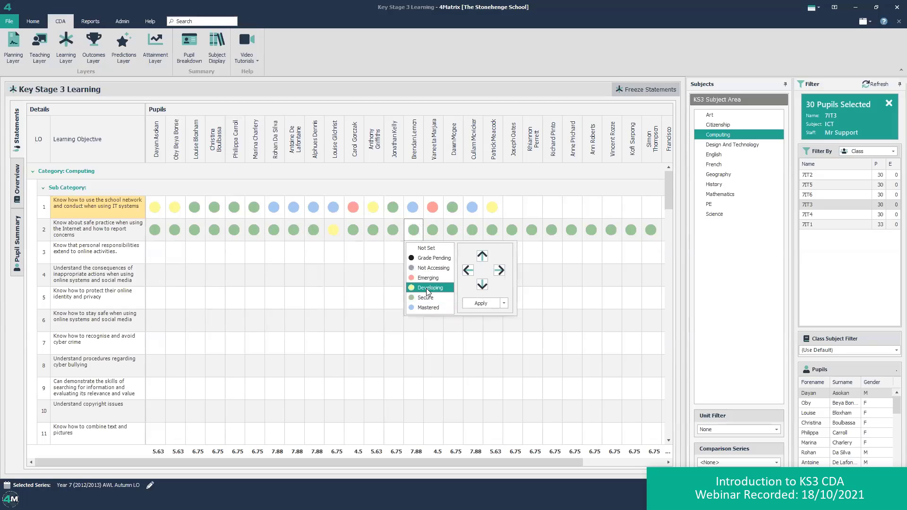
click(484, 303)
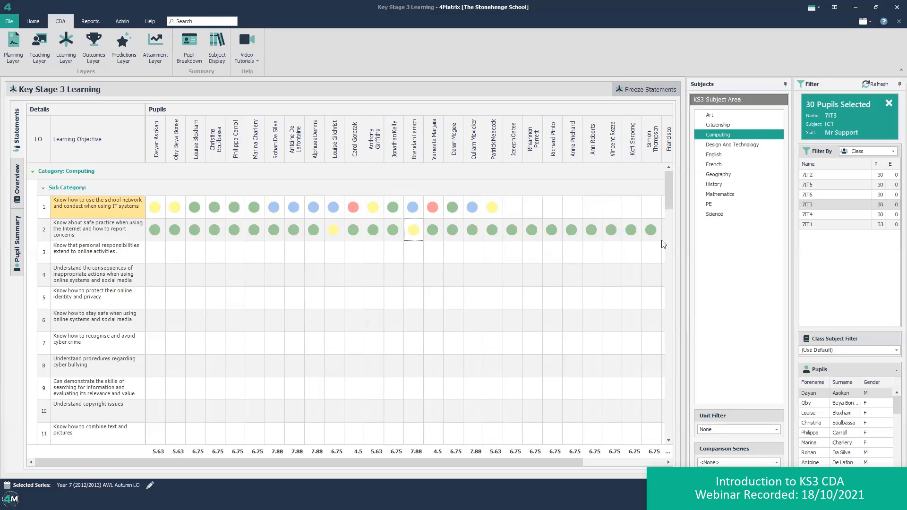
Step: Open the unit filter for the Computing statements and enlarge its list of units
drag(668, 203, 637, 449)
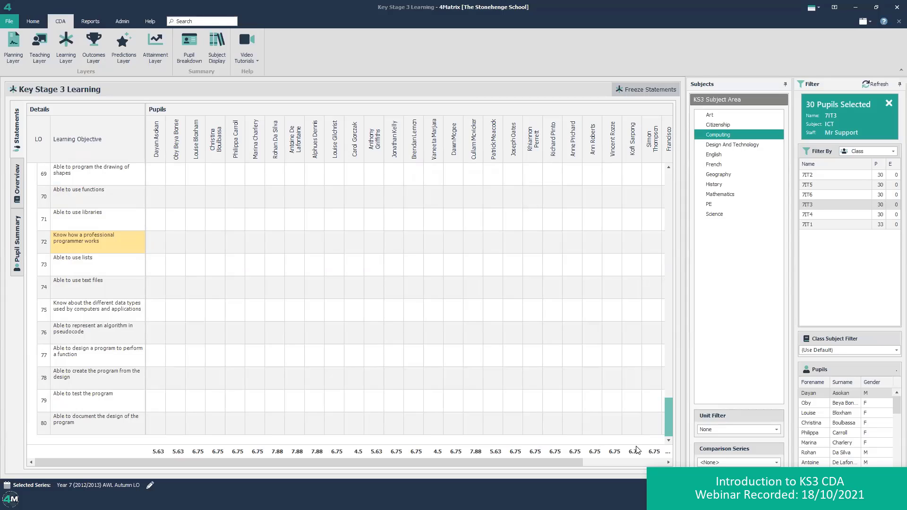
drag(637, 450, 649, 207)
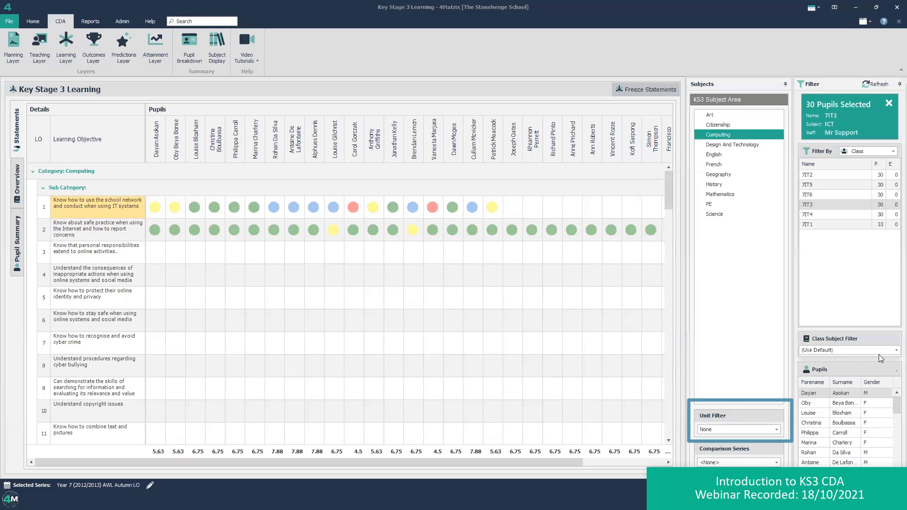
click(777, 431)
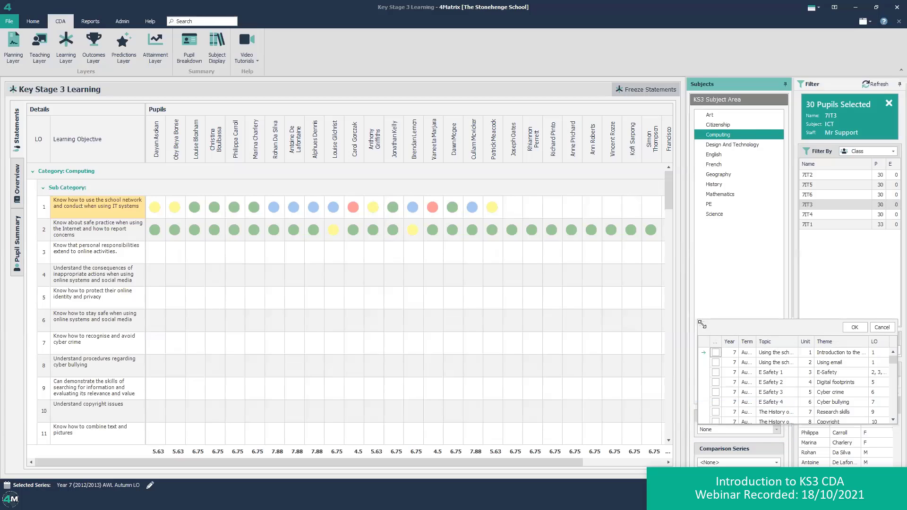
drag(702, 324, 621, 190)
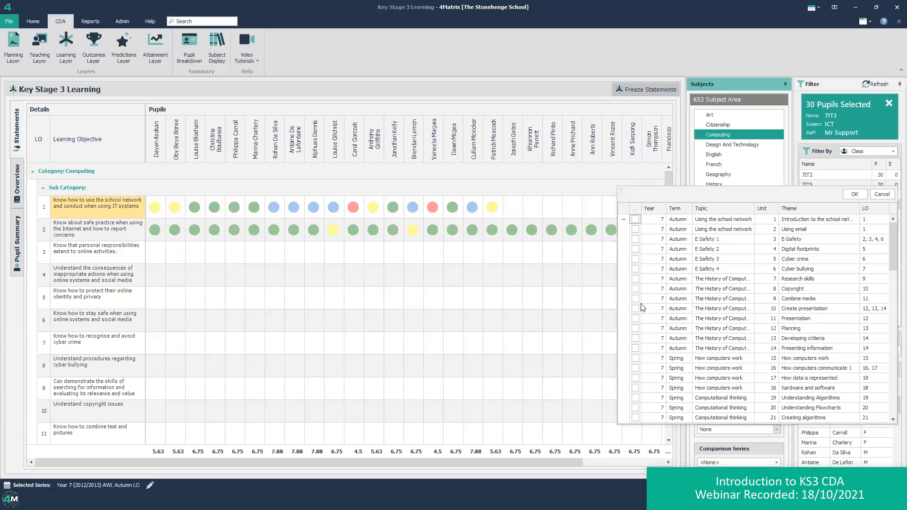
Step: Filter the Computing statements to the Year 7 Autumn units 1 to 14
click(635, 348)
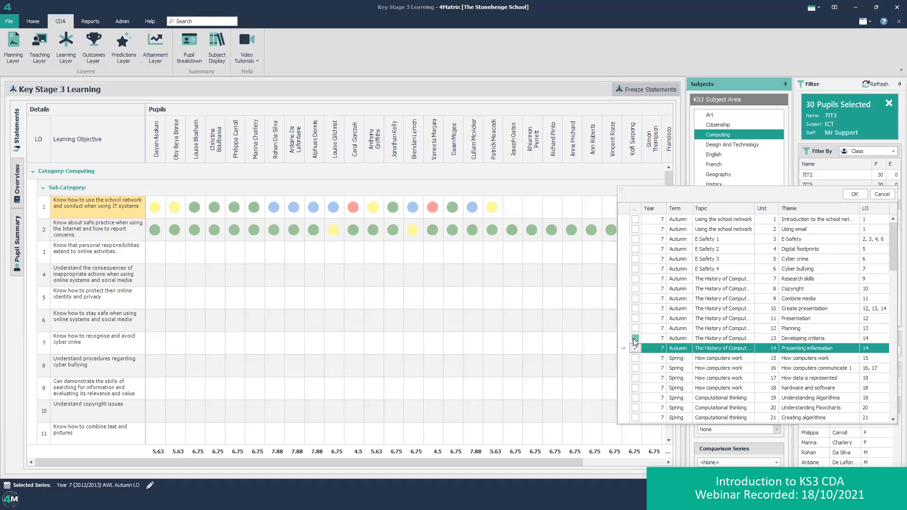
click(635, 338)
click(635, 328)
click(635, 319)
click(635, 308)
click(635, 299)
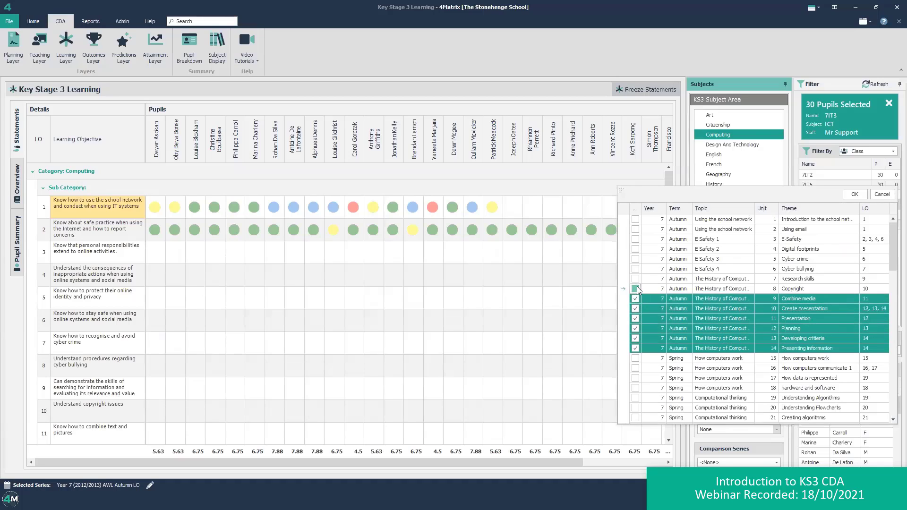
click(635, 289)
click(635, 279)
click(635, 268)
click(635, 259)
click(635, 249)
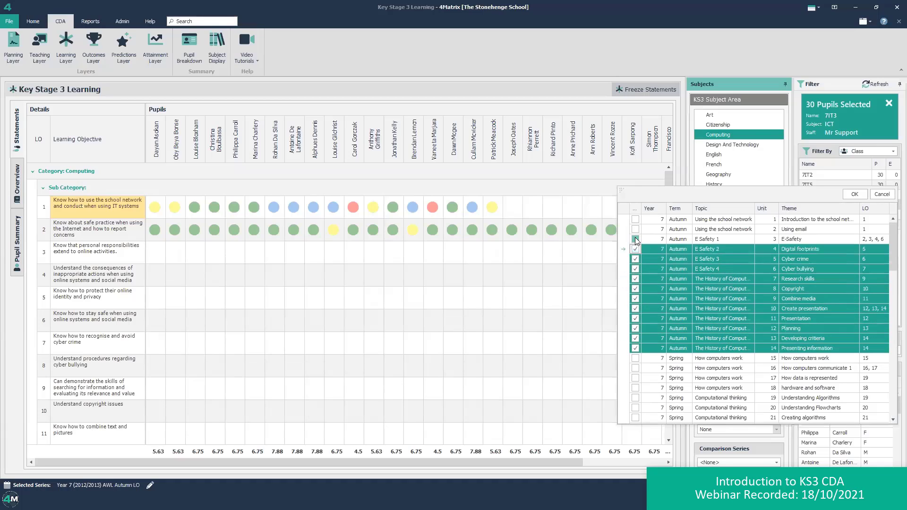
click(635, 239)
click(635, 229)
click(635, 219)
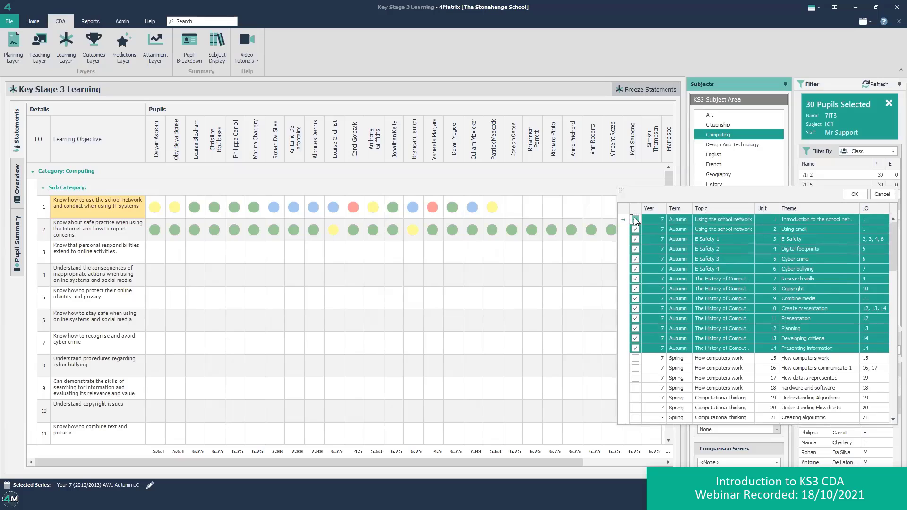
click(855, 194)
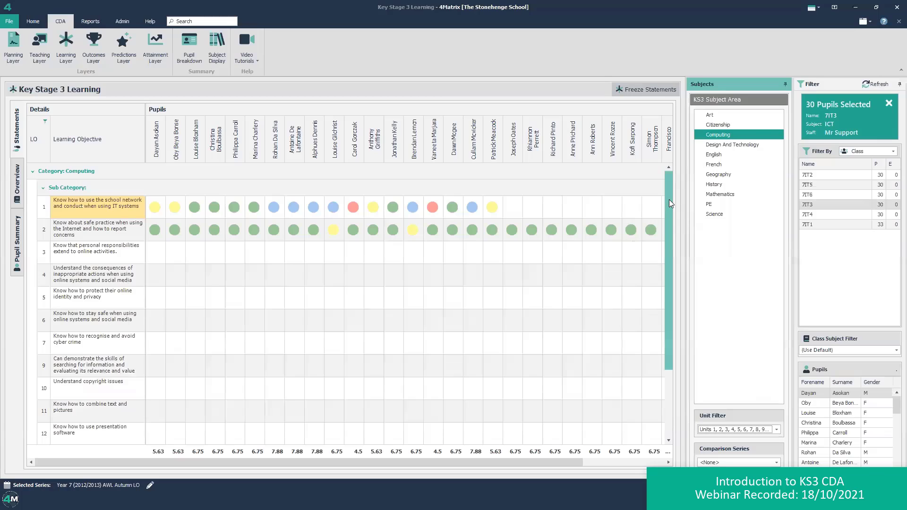
Step: Apply the Secure grade to all visible statements for the first pupil in the class, overwriting existing grades
drag(669, 200, 658, 308)
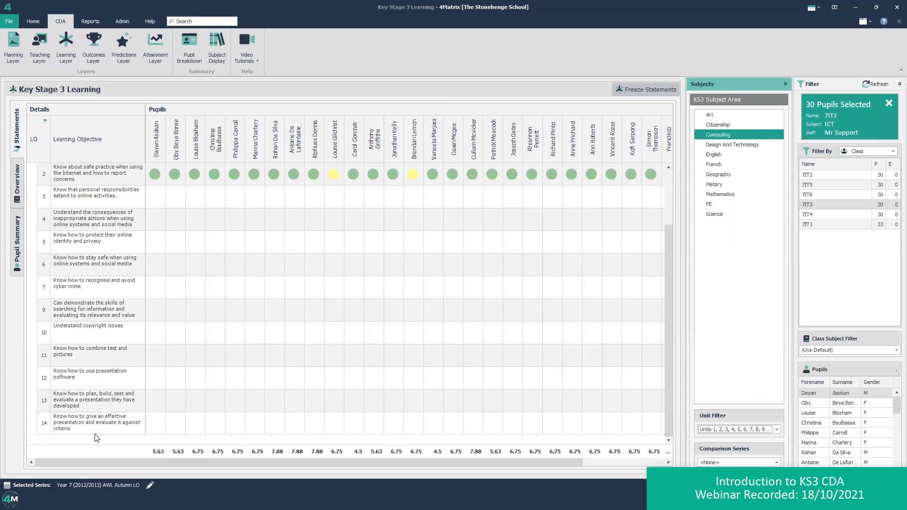
scroll(97, 449, up, 3)
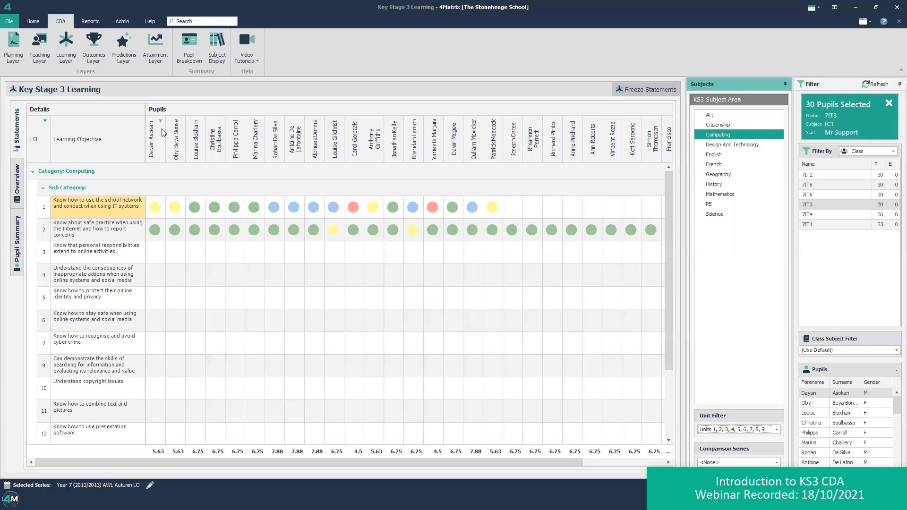
click(163, 222)
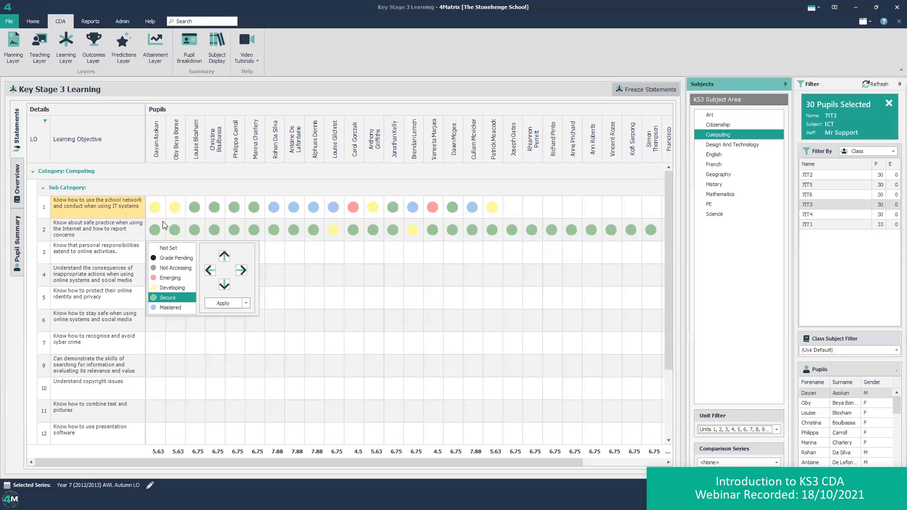
click(246, 304)
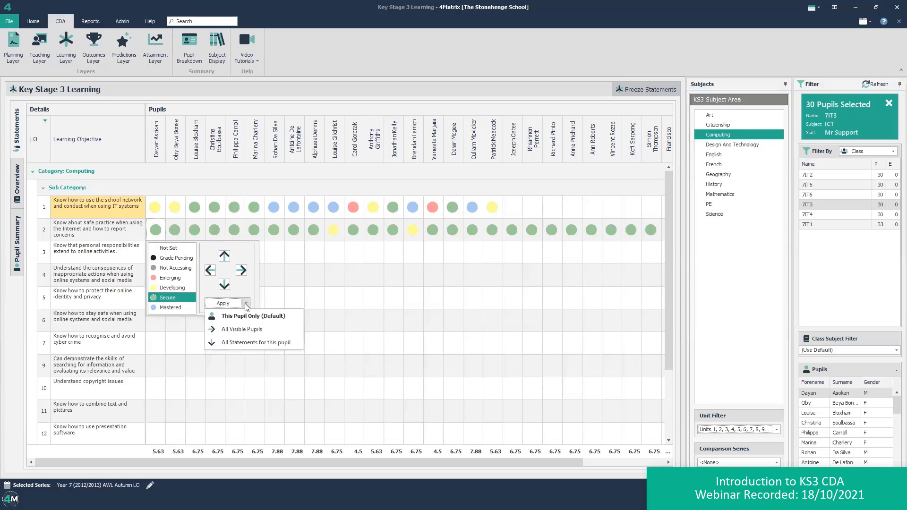
click(237, 347)
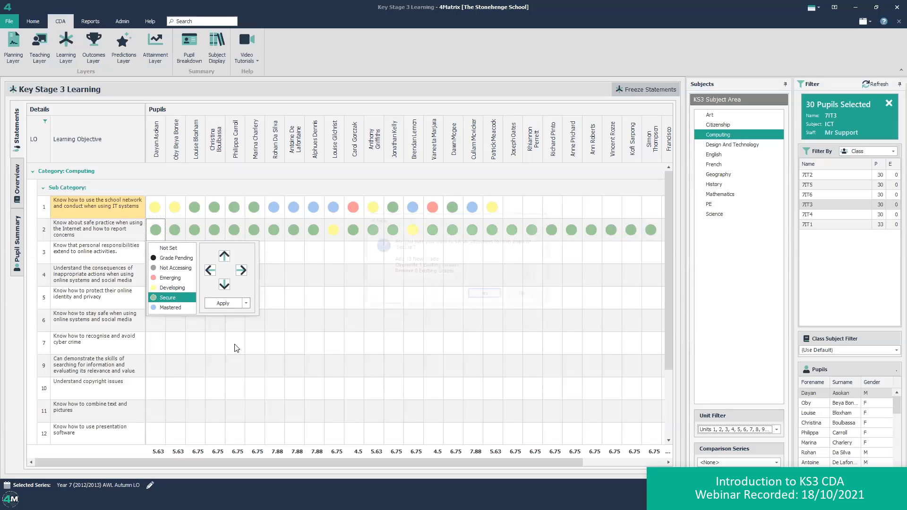
click(478, 294)
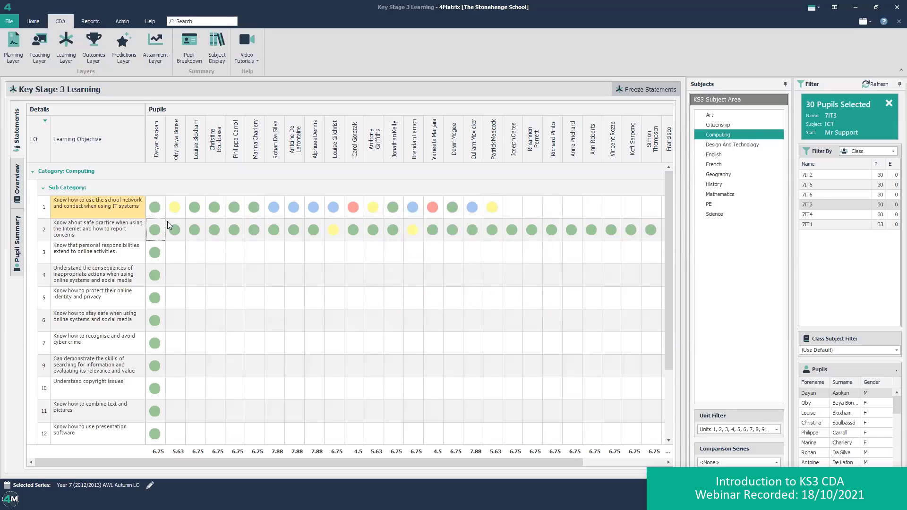
scroll(156, 373, down, 1)
scroll(156, 378, up, 3)
Step: Review the units in the Computing unit filter and bring up the Computing scheme of work in the Teaching Layer
click(777, 429)
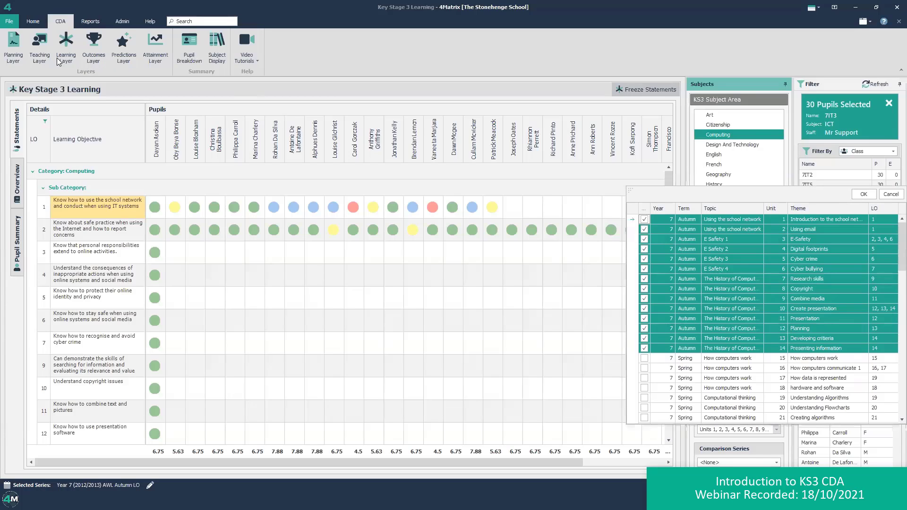
click(40, 56)
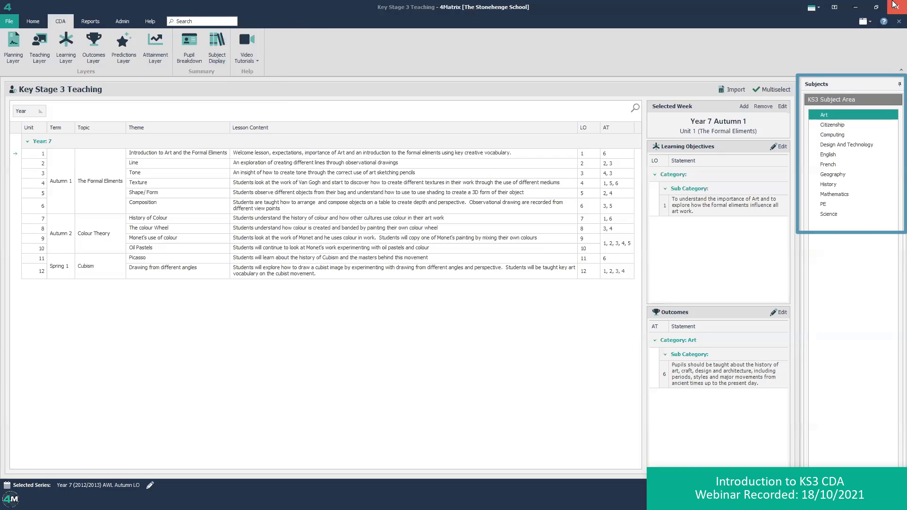
click(831, 137)
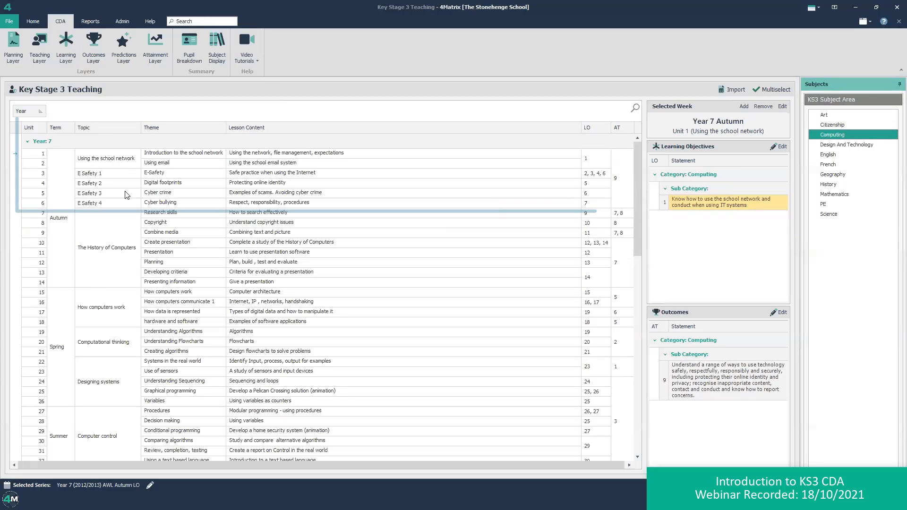
Step: Examine the learning objectives and outcomes linked to the Year 7 Autumn Computing units 1 to 6
click(104, 159)
key(Down)
key(Down)
key(Down)
key(Down)
key(Down)
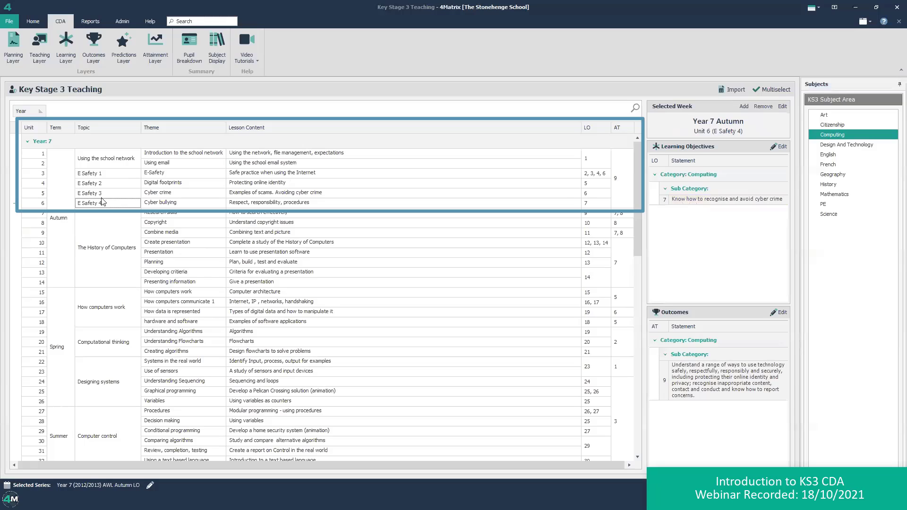
click(597, 204)
click(591, 161)
click(590, 203)
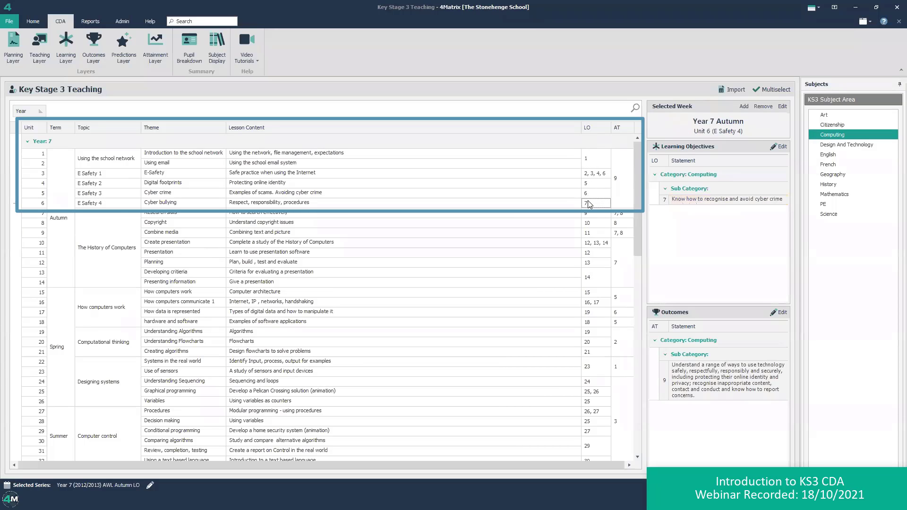
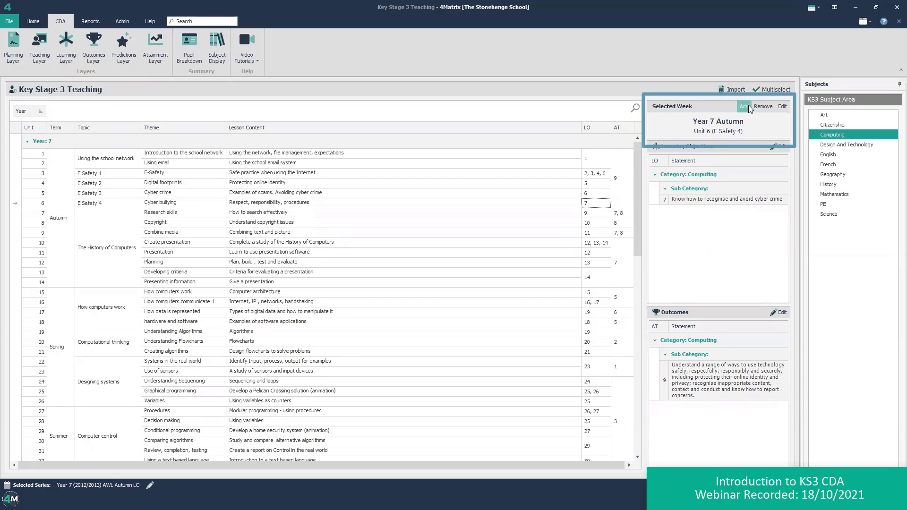
Step: Inspect the form for adding a Computing teaching week, including its unit, outcome and learning objective choices, and close it without saving
click(745, 106)
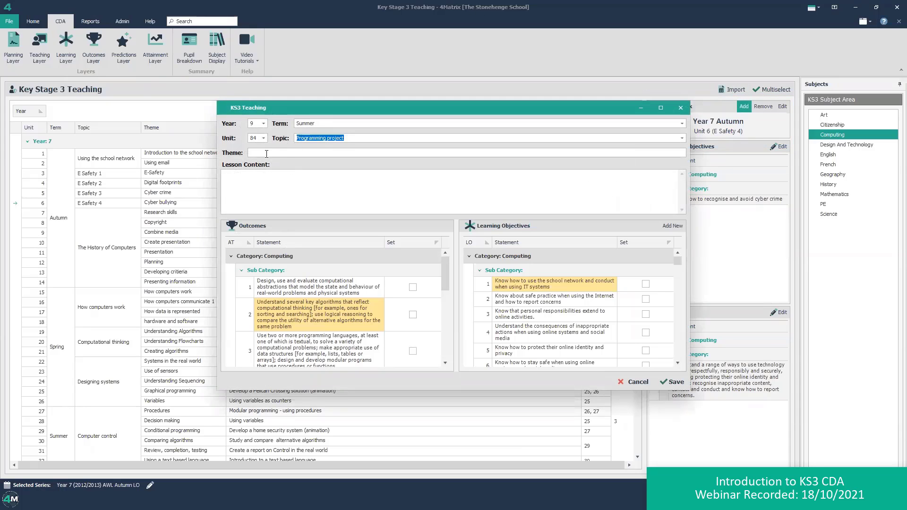
click(267, 154)
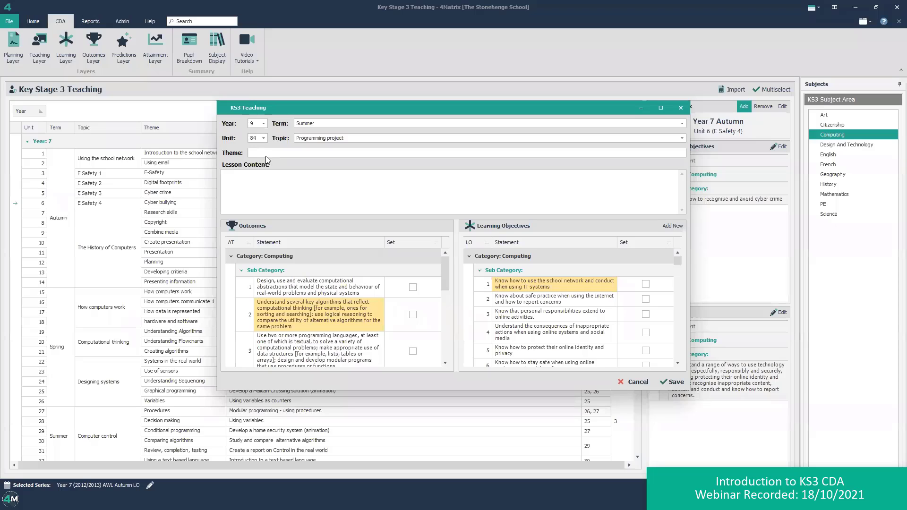
click(264, 139)
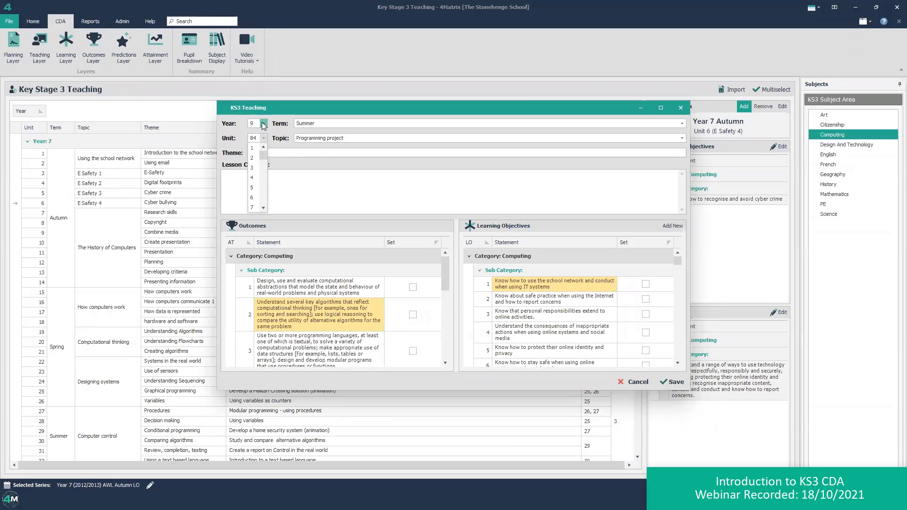
click(355, 226)
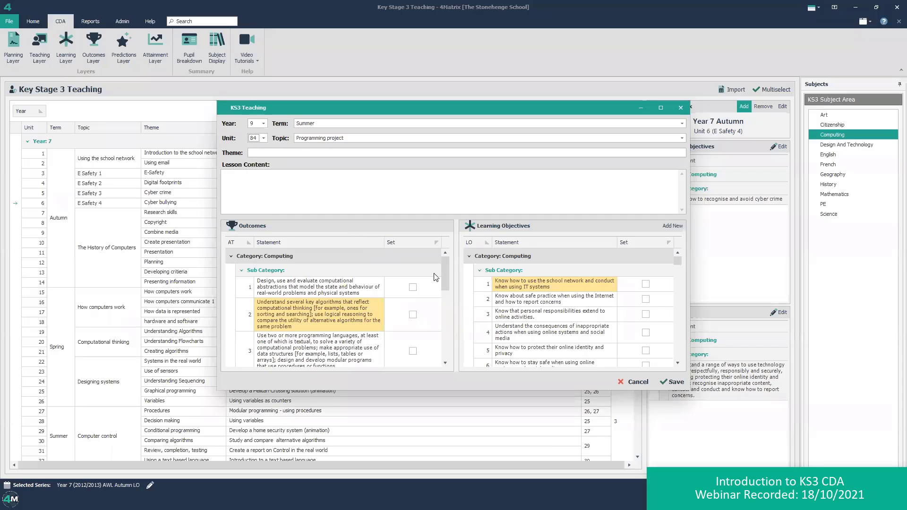
scroll(447, 272, down, 3)
scroll(447, 272, up, 3)
scroll(681, 284, down, 5)
scroll(681, 283, up, 5)
click(636, 383)
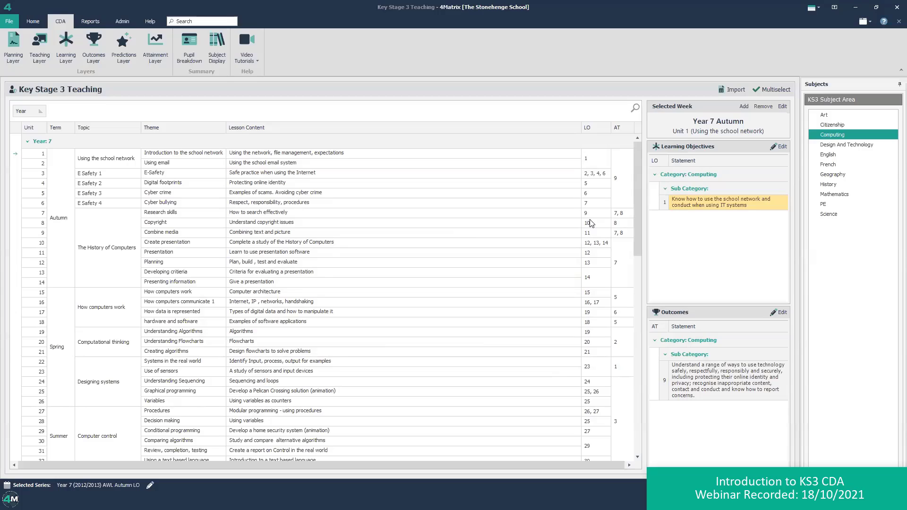
Step: Open the CDA Statement Editor and display the Computing learning objectives
click(118, 27)
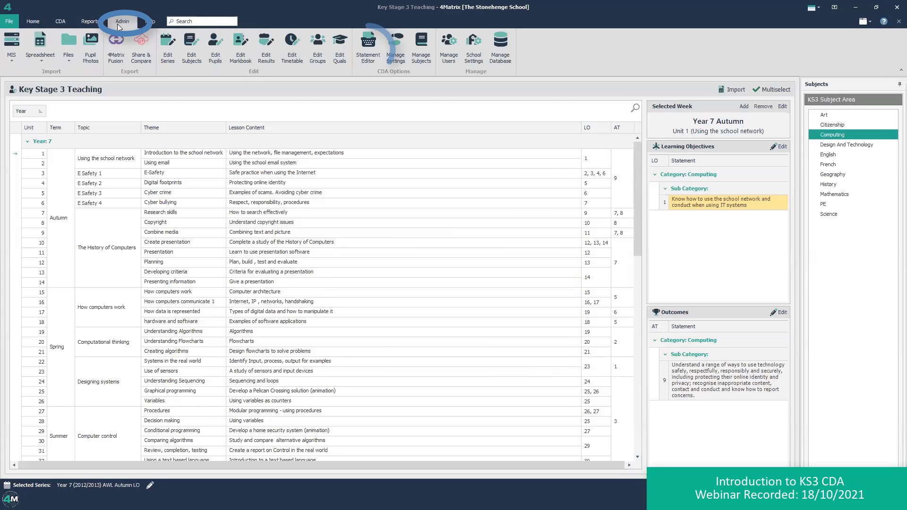
click(372, 58)
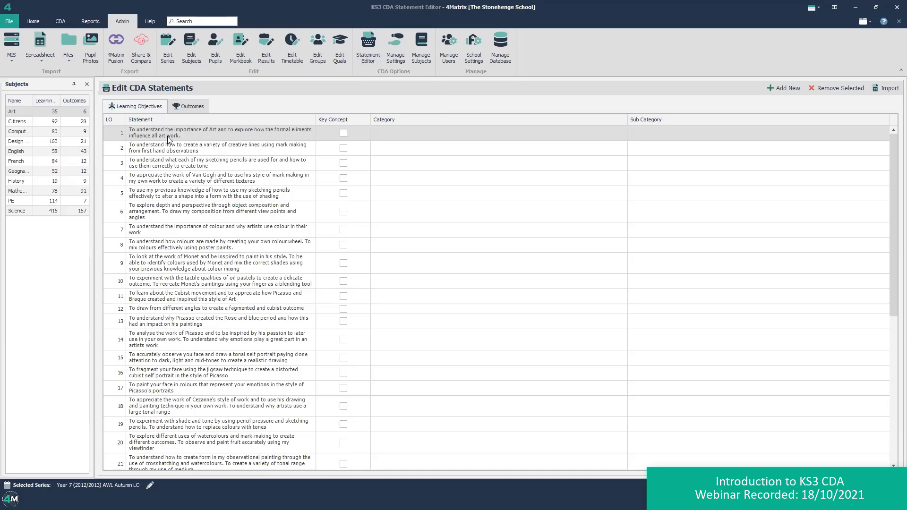
click(26, 135)
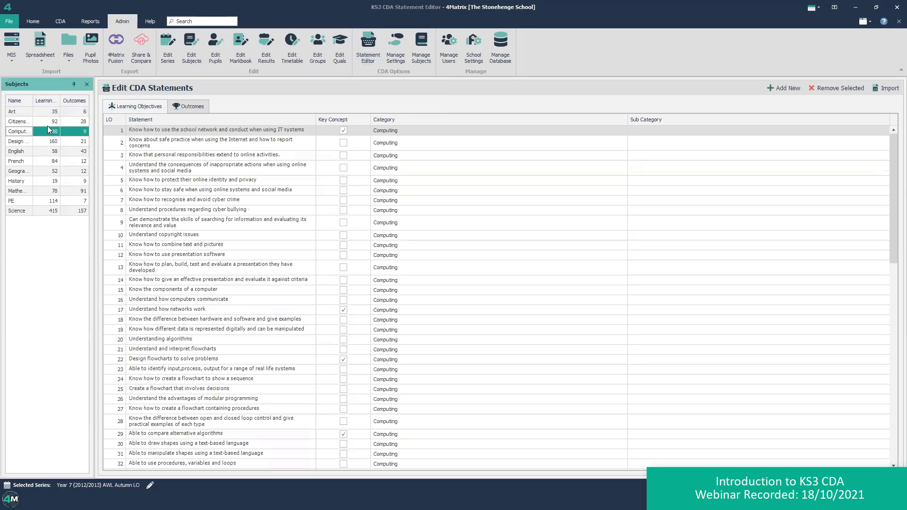
Step: Start a new Computing learning objective statement with LO number 81
click(767, 89)
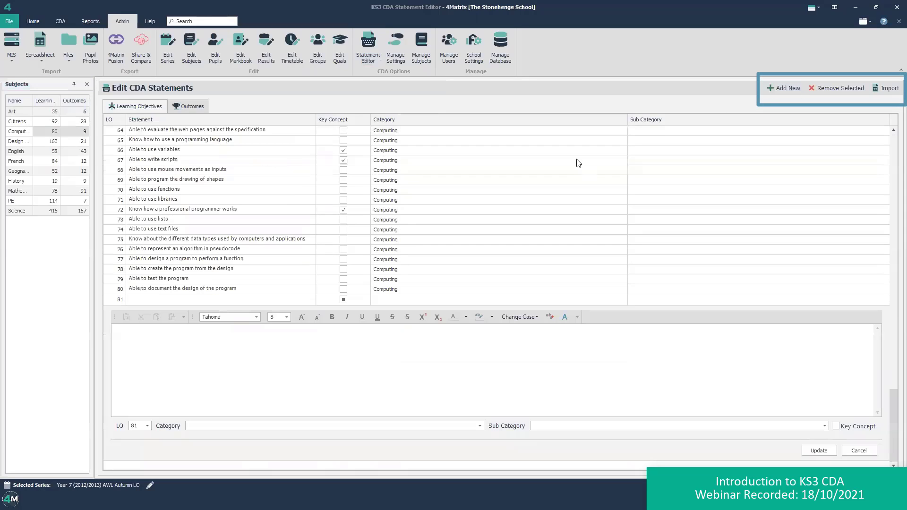
double_click(132, 426)
key(BackSpace)
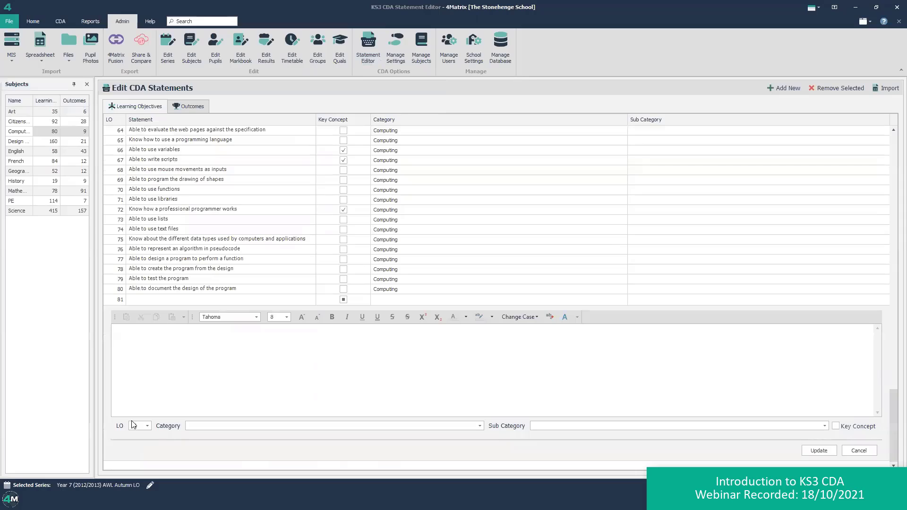
text(81)
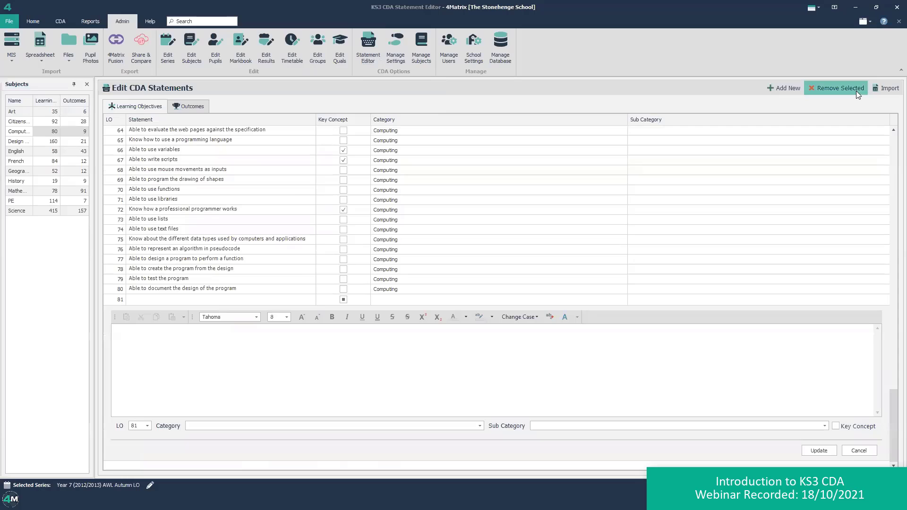
Step: Inspect the blank statement import sheet, and switch to the English learning objectives, abandoning the unsaved statement
click(879, 90)
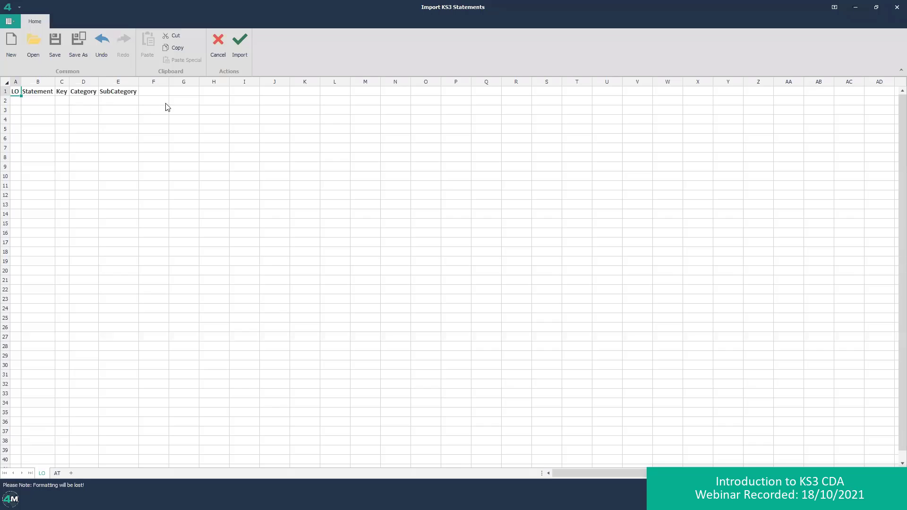
click(233, 47)
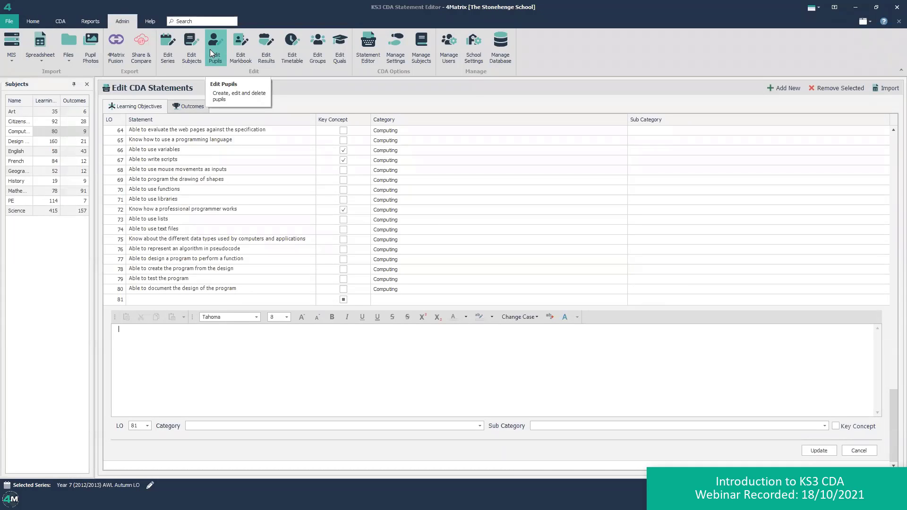
click(22, 153)
click(456, 264)
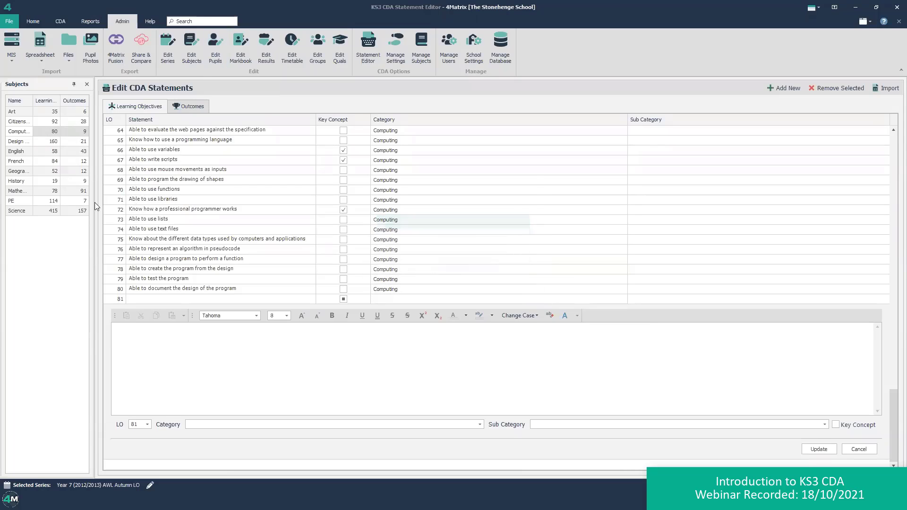
click(22, 152)
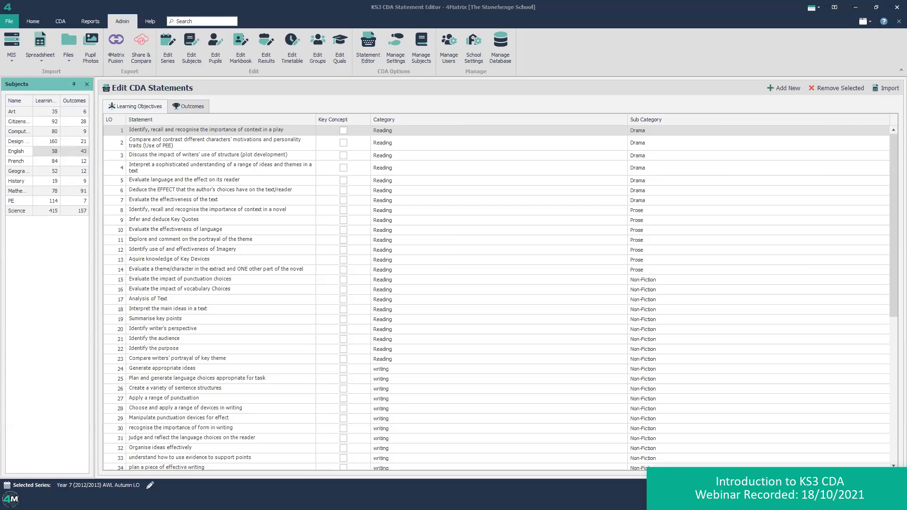
Step: Switch to the 4Matrix KS3 Library page in the browser and reveal the customer portal's KS3 CDA resource options
key(alt+Tab)
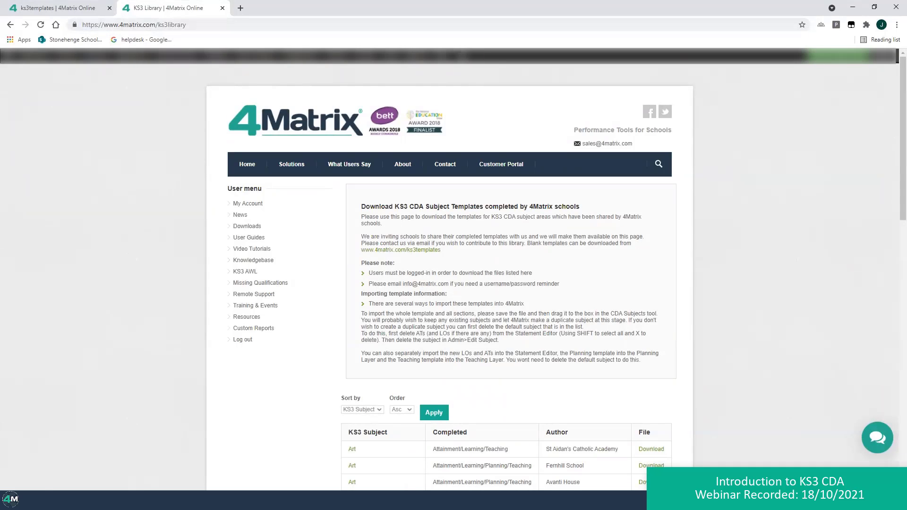
mouse_move(526, 168)
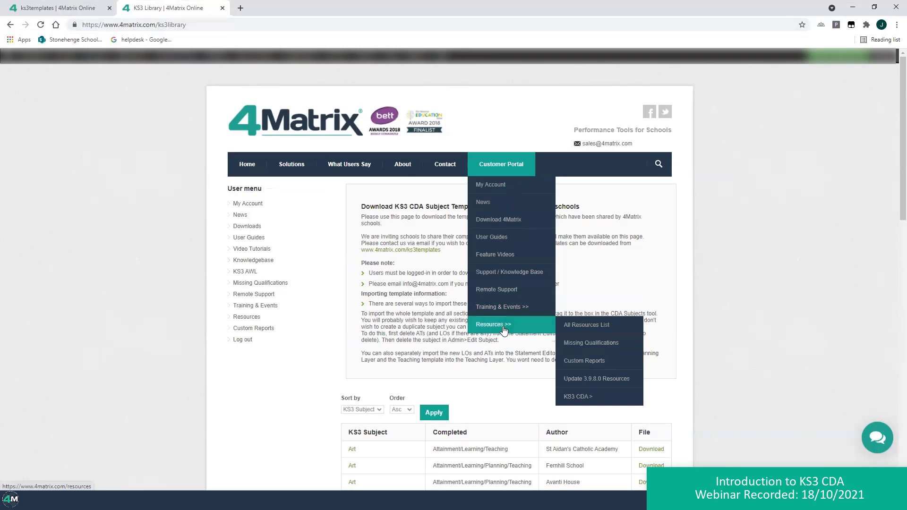
mouse_move(511, 324)
mouse_move(590, 397)
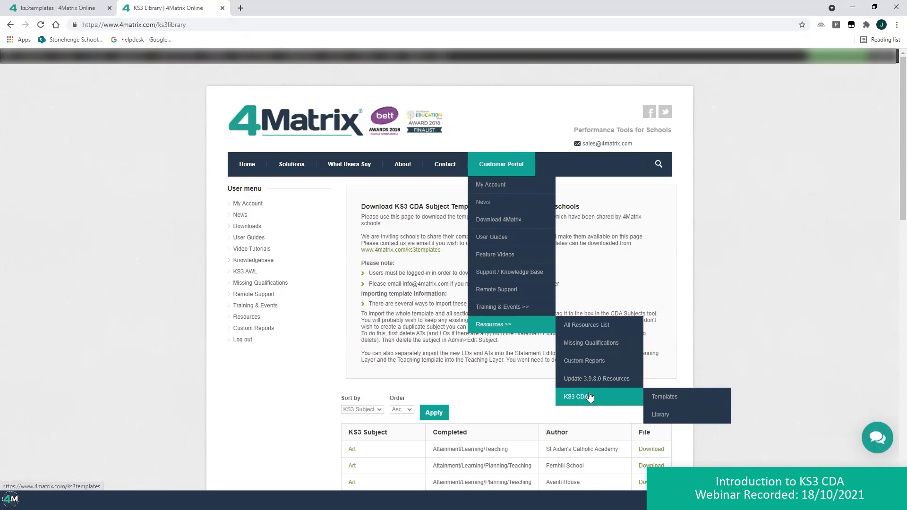
Step: Download the Spanish template shared by St Aidan's Catholic Academy from the KS3 library and open it in Excel
scroll(565, 293, down, 8)
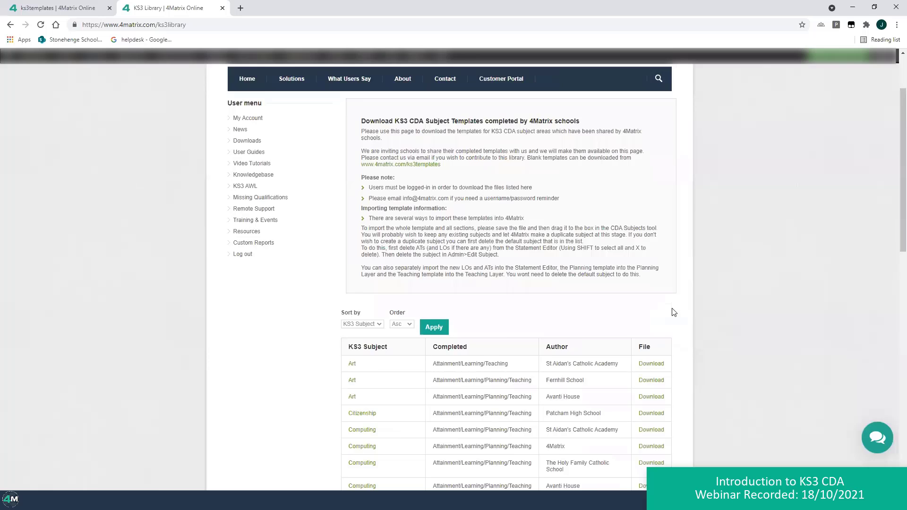
scroll(565, 293, down, 3)
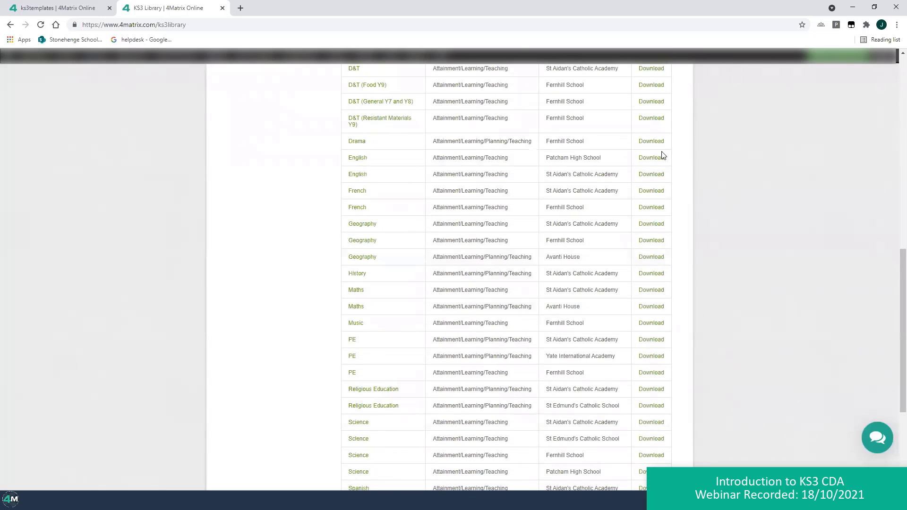
scroll(380, 391, down, 1)
scroll(380, 391, down, 3)
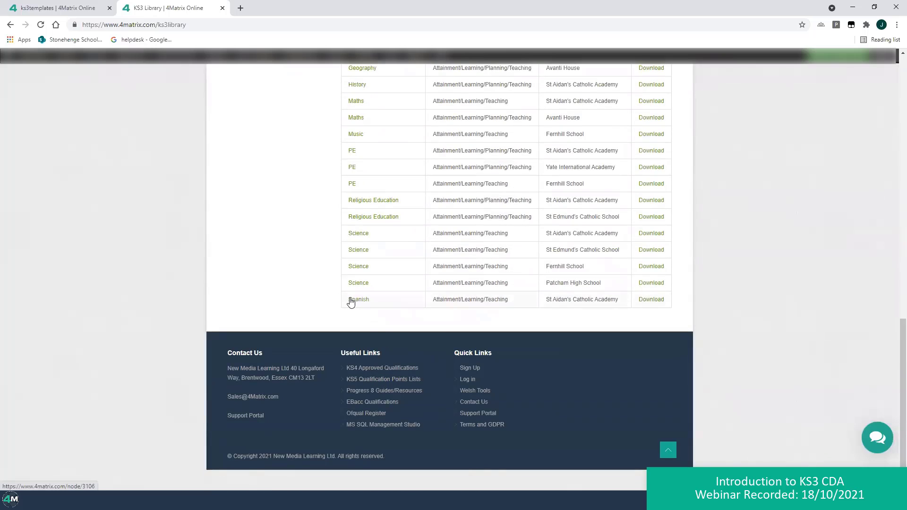
click(649, 304)
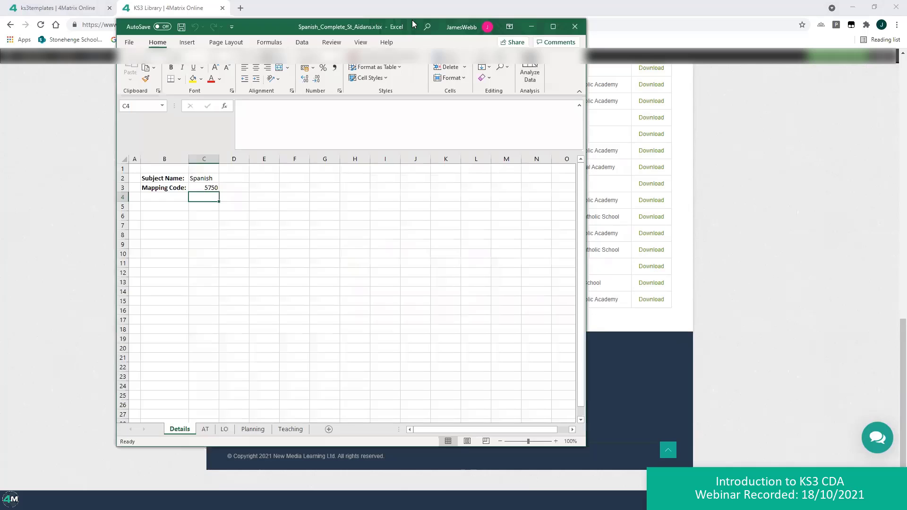
drag(268, 30, 266, 33)
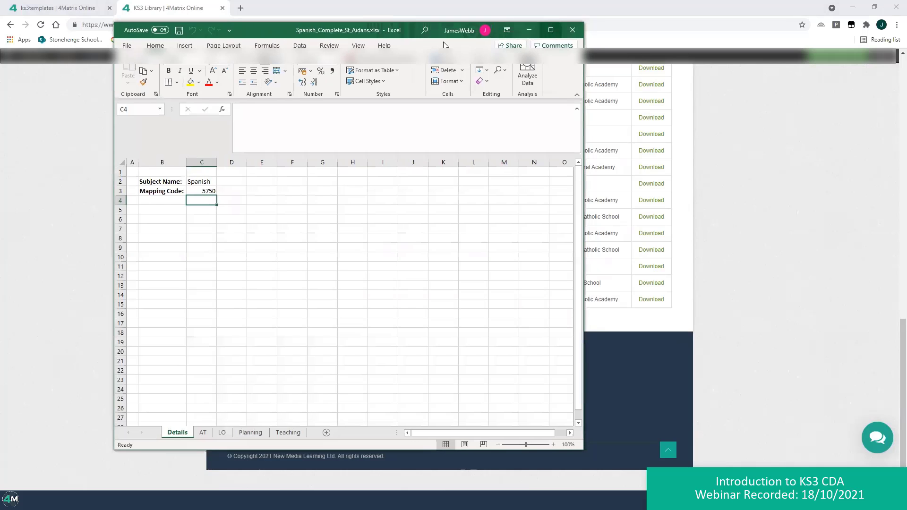
Step: Review the attainment target, learning objective, teaching and planning sheets of the Spanish template workbook at full-window size
double_click(443, 42)
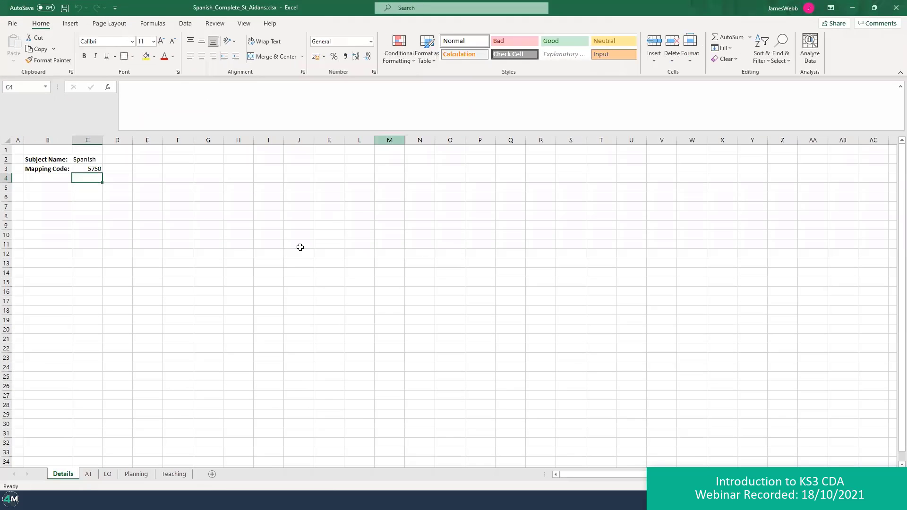
click(87, 476)
click(108, 474)
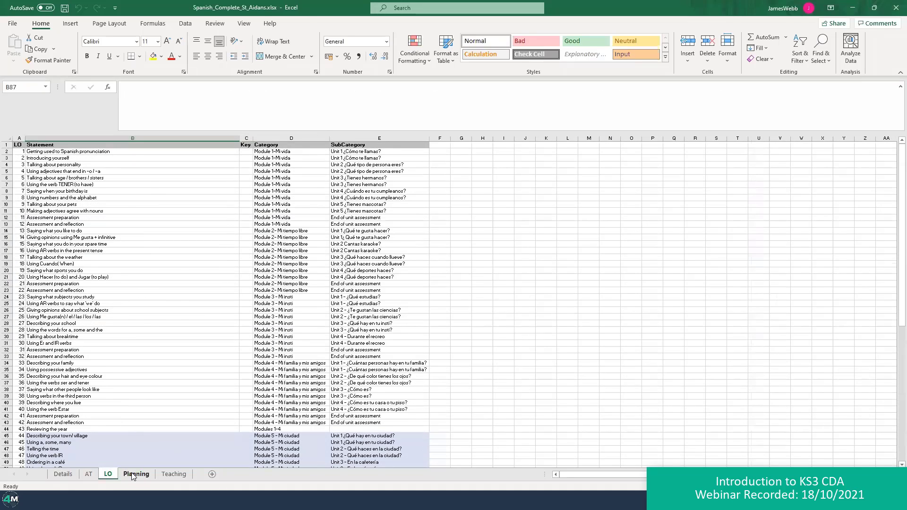
click(174, 475)
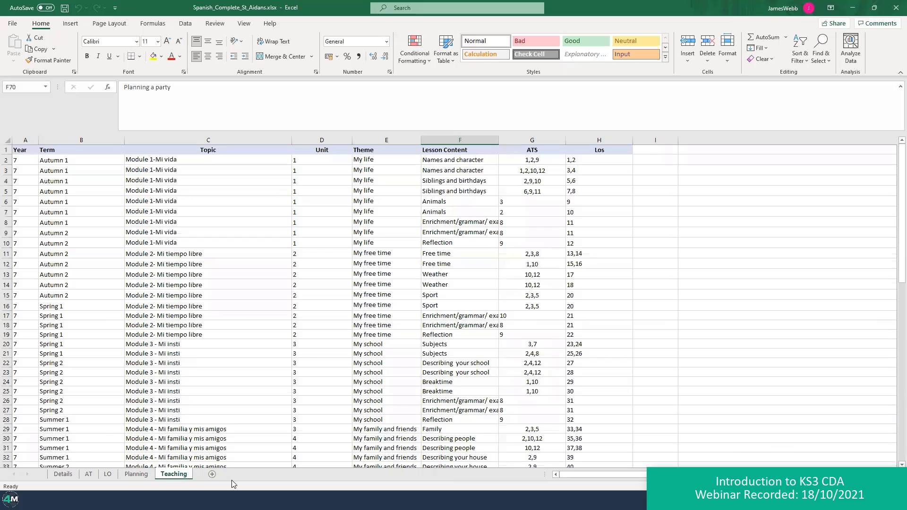
click(136, 475)
Step: Switch to 4Matrix and add Spanish as a CDA subject from the downloaded file Spanish_Complete_St_Aidans.xlsx
key(alt+Tab)
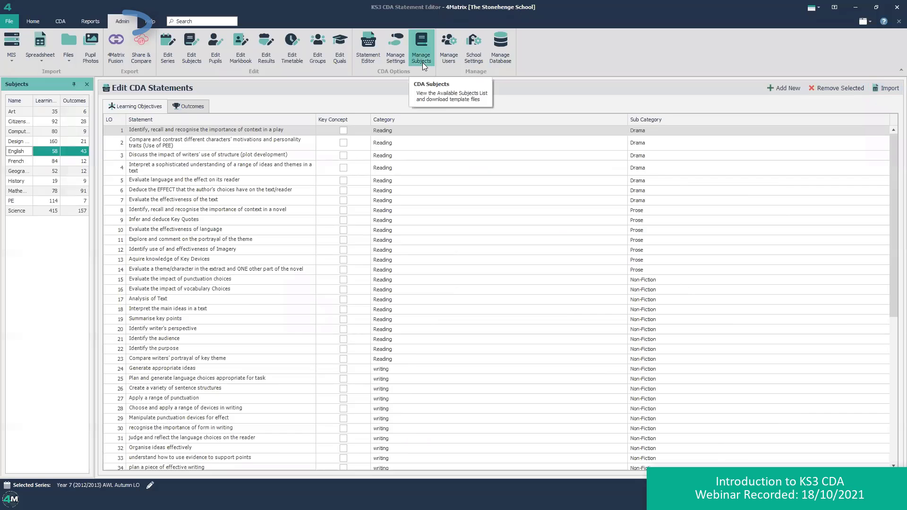
click(422, 62)
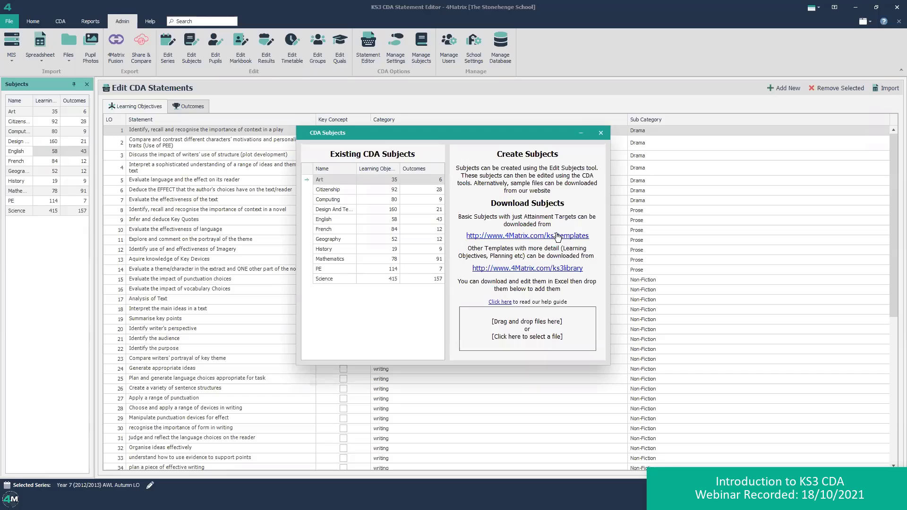
click(511, 338)
scroll(339, 245, up, 5)
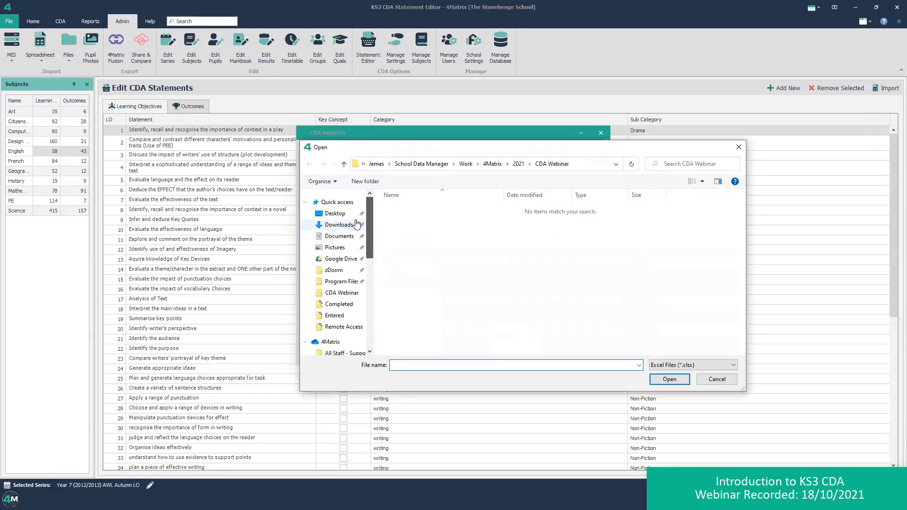
click(339, 225)
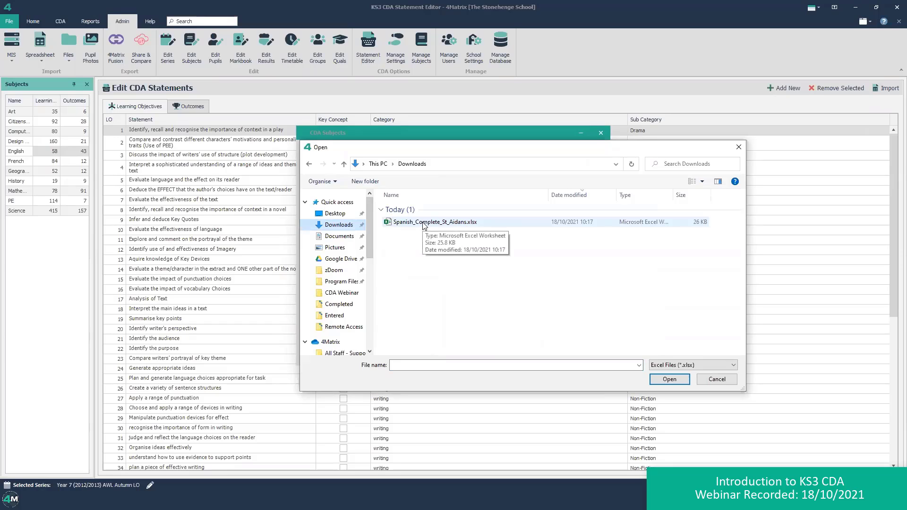
double_click(423, 223)
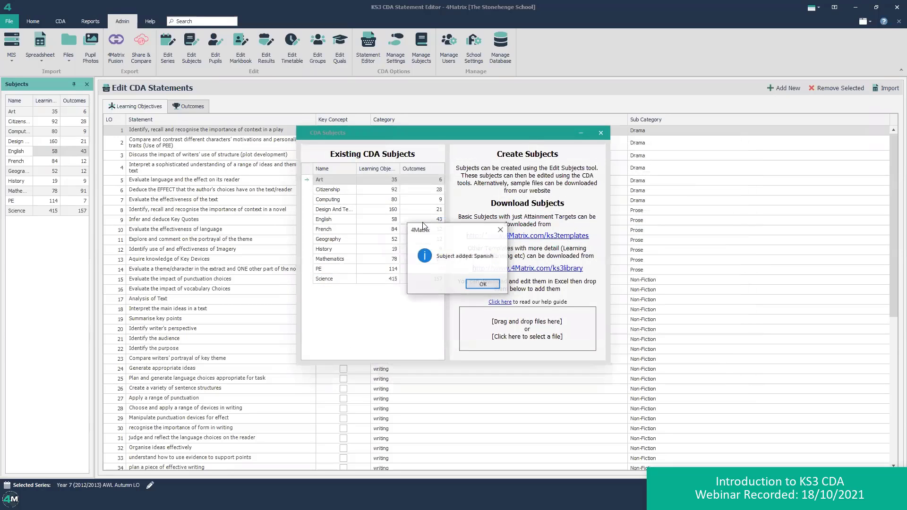
click(483, 285)
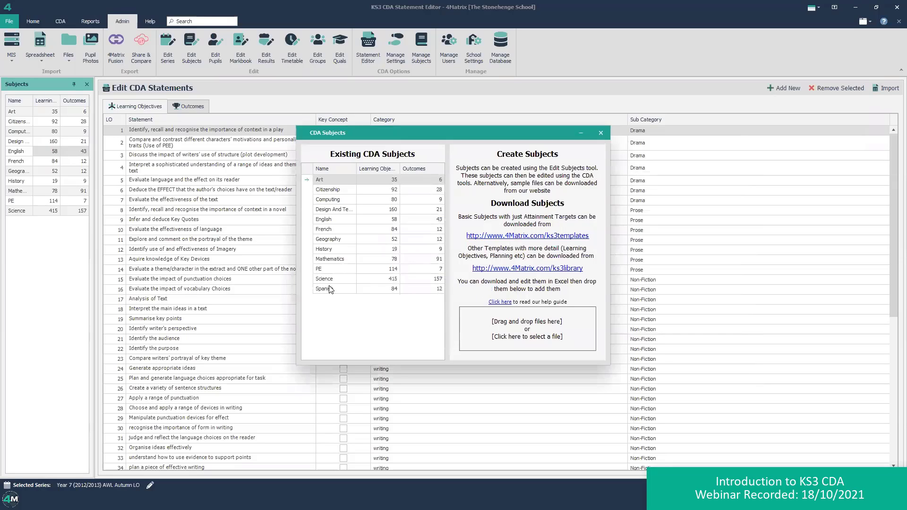
click(601, 132)
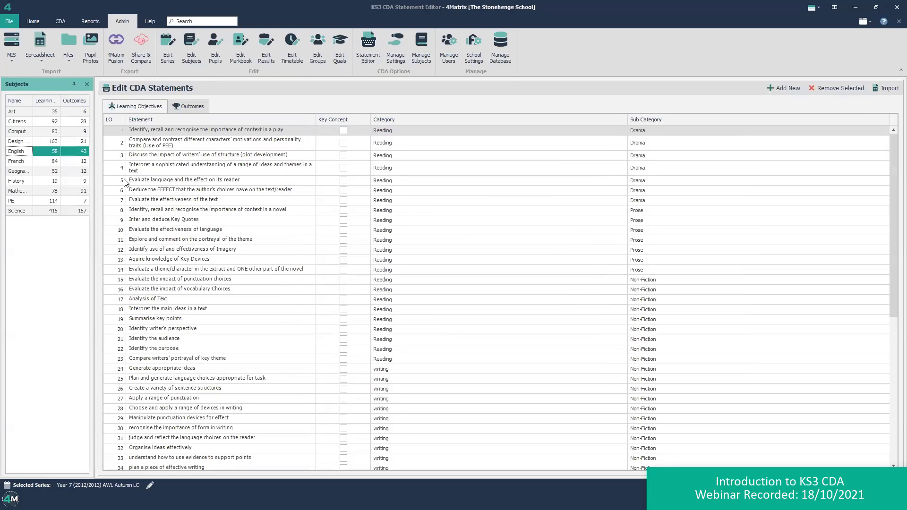
Step: Reopen the CDA statement editor and look through the Spanish learning objectives
click(899, 21)
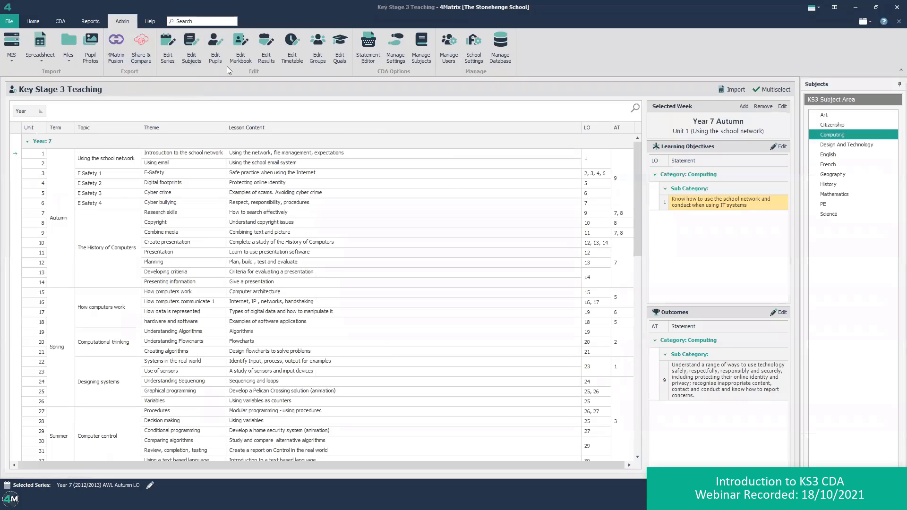
click(371, 55)
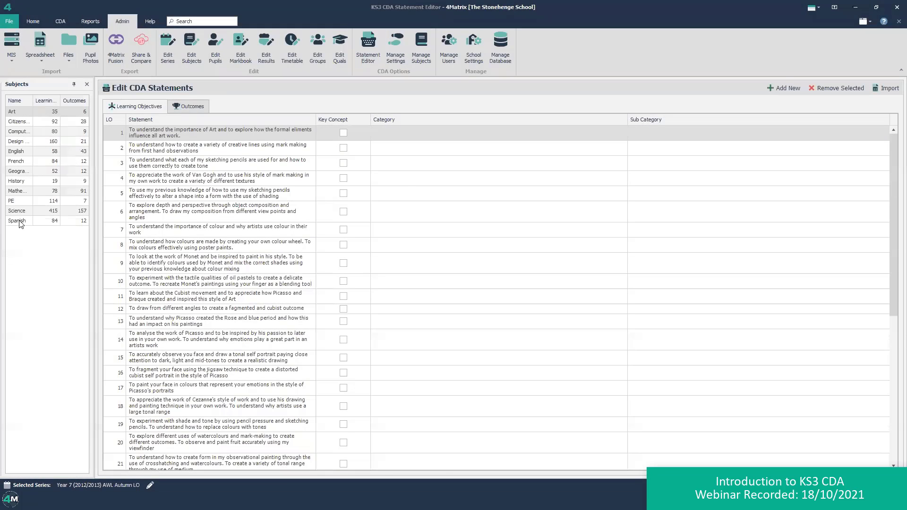
click(19, 222)
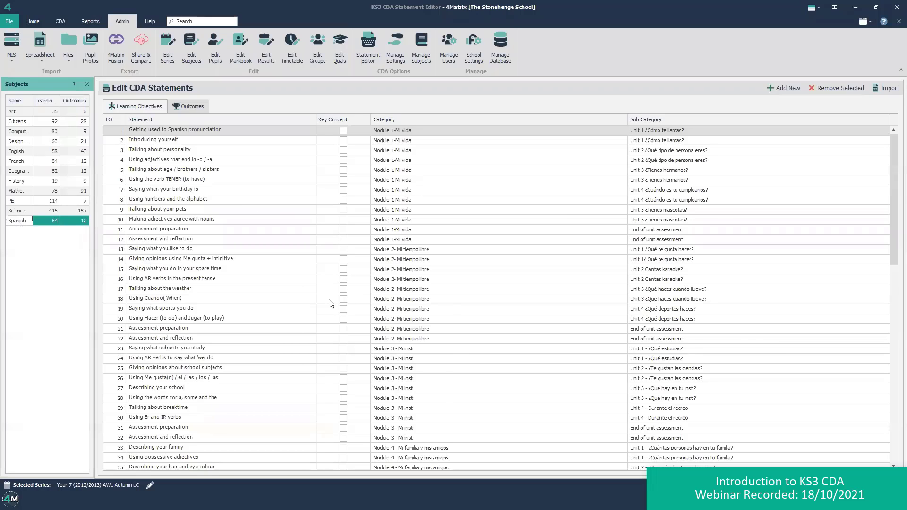
scroll(329, 305, down, 8)
scroll(330, 305, down, 9)
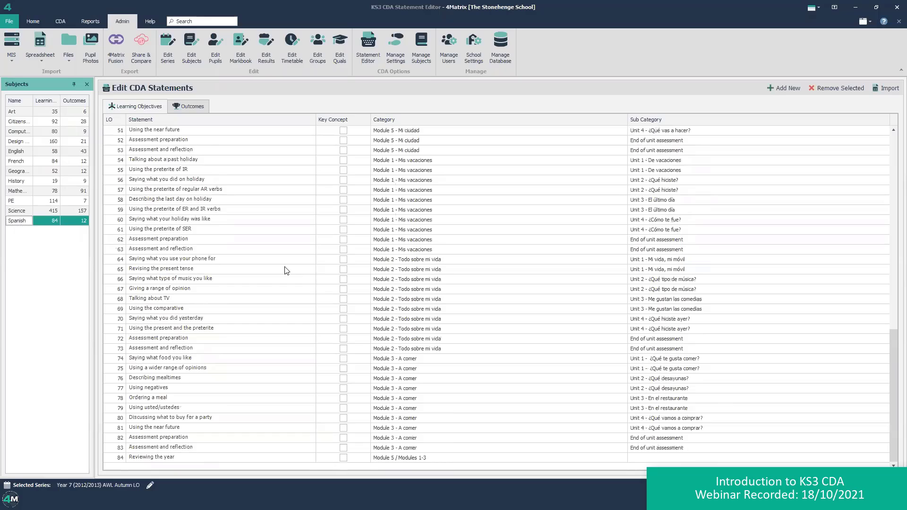
scroll(161, 351, up, 12)
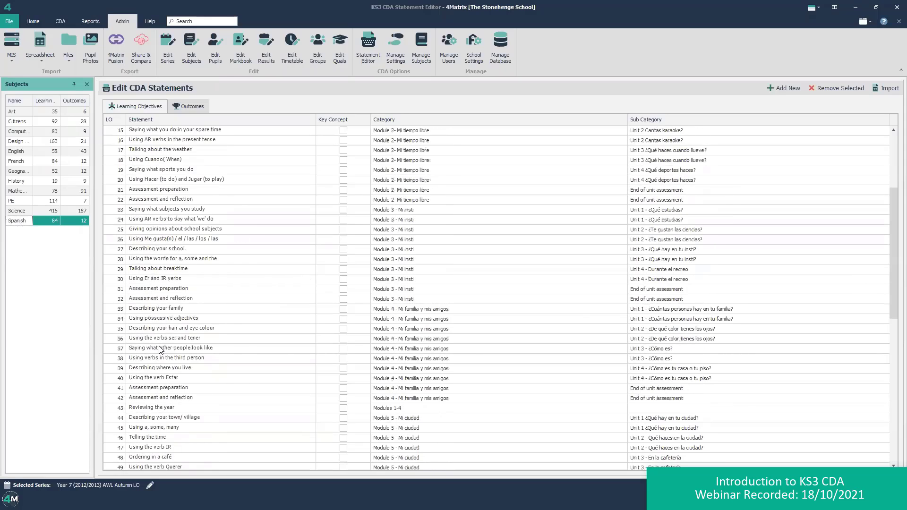
scroll(161, 350, down, 12)
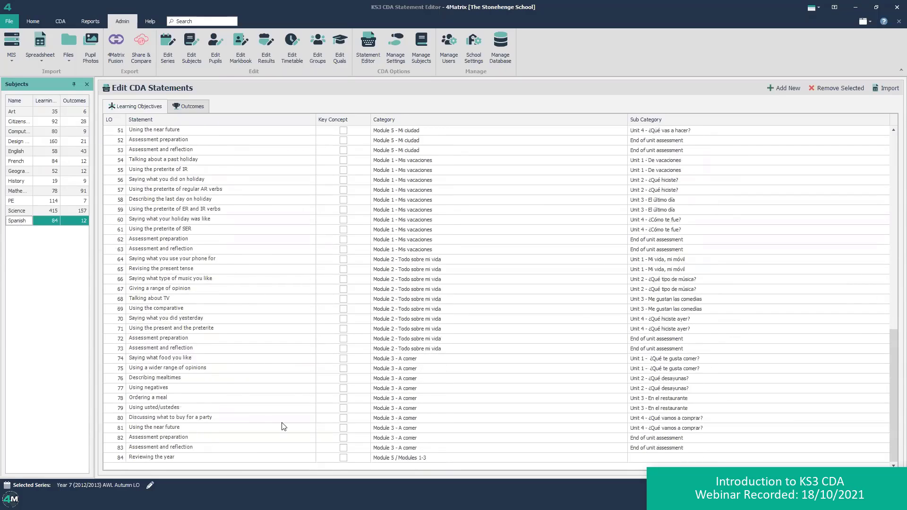
Step: Remove learning objectives 74 to 84 from the Spanish statements
click(158, 458)
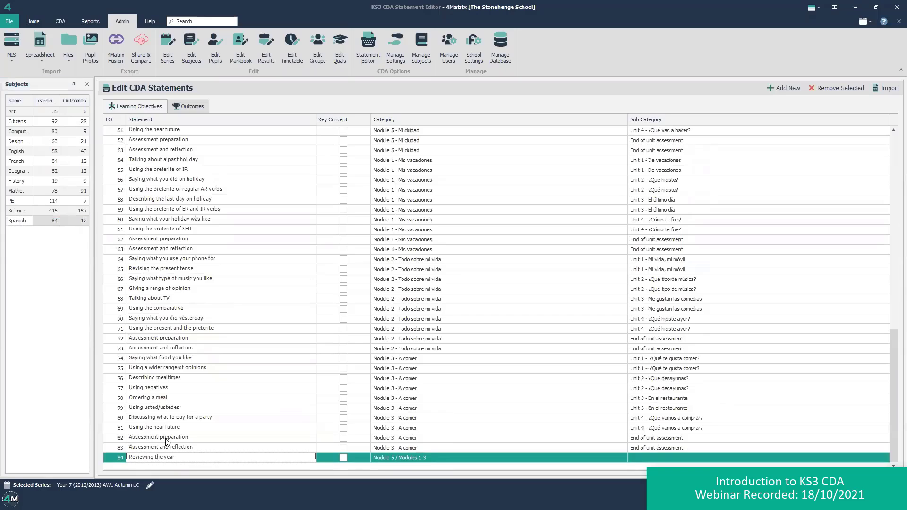
shift+click(157, 359)
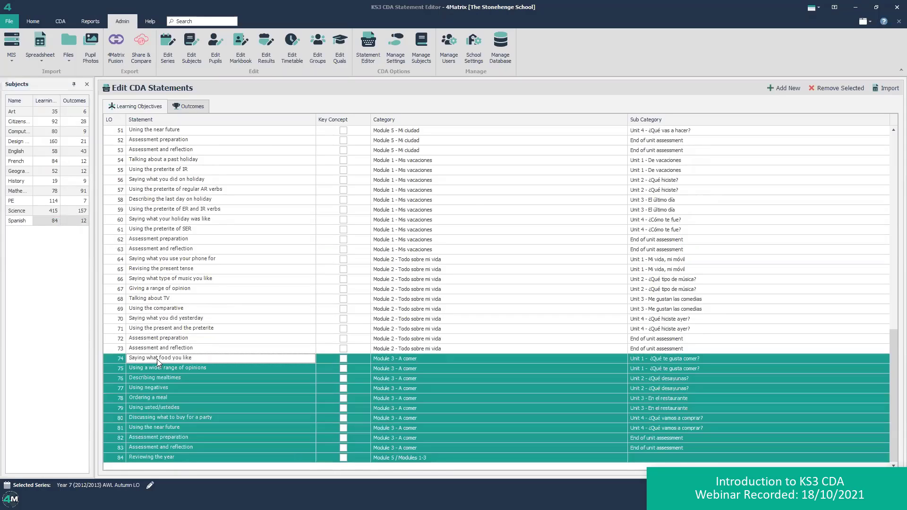
click(823, 87)
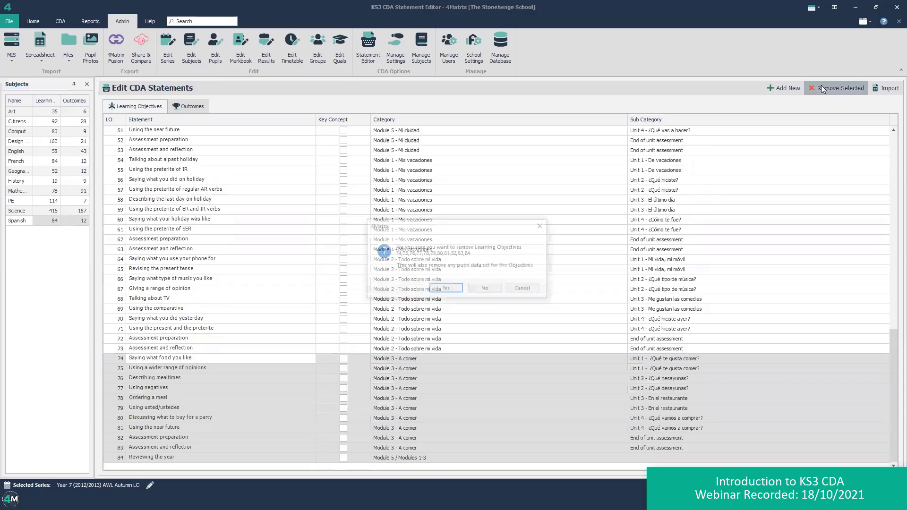
click(446, 289)
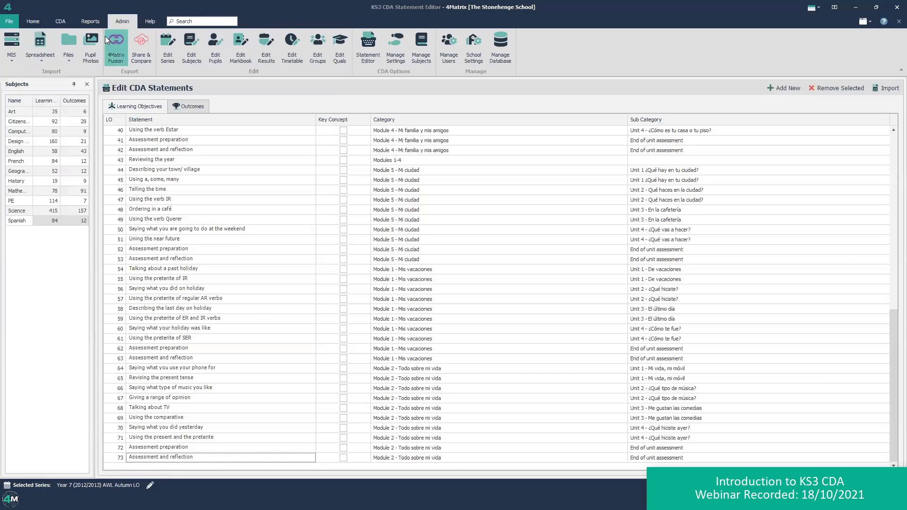
Step: Open the Teaching layer, inspect the blank teaching import sheet for Art at full-window size, and cancel the import
click(54, 23)
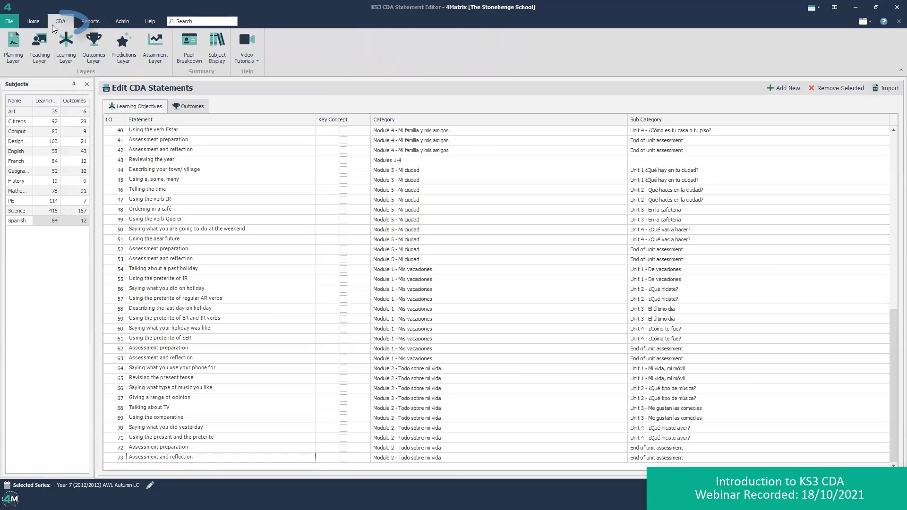
click(40, 52)
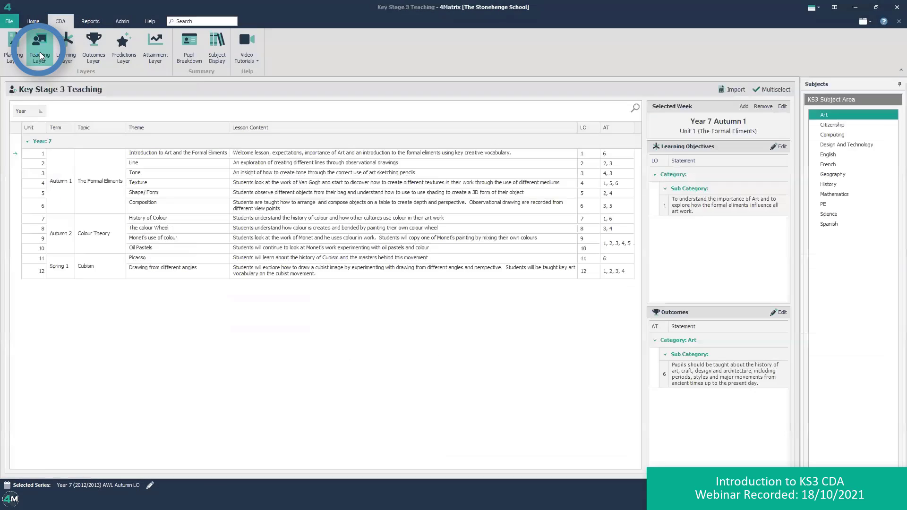
click(723, 92)
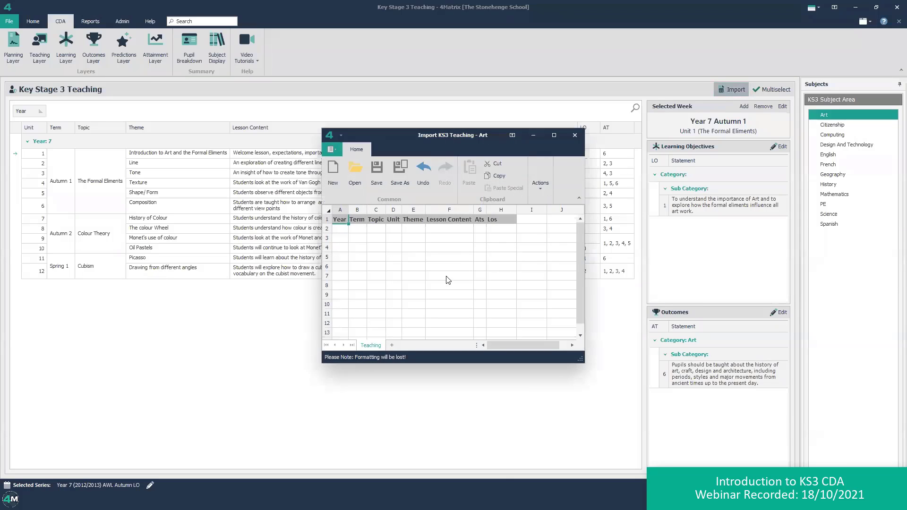
click(393, 257)
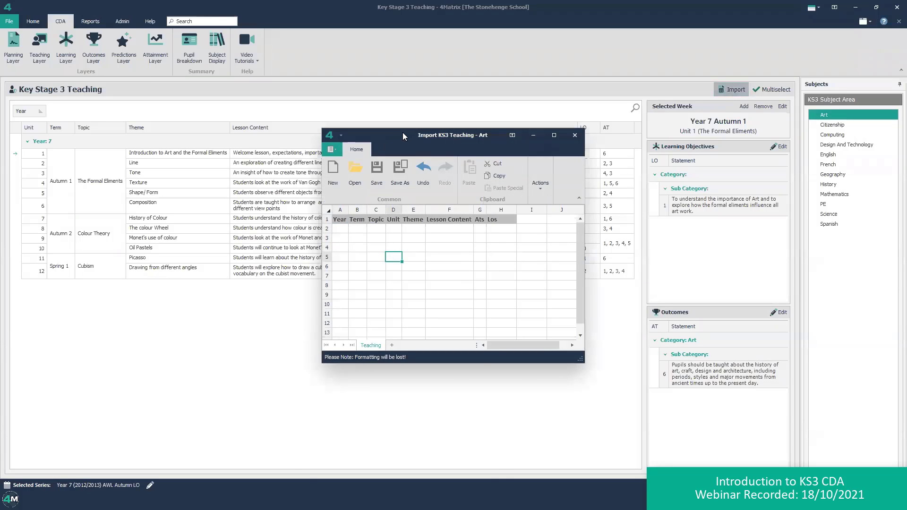
drag(402, 136, 312, 262)
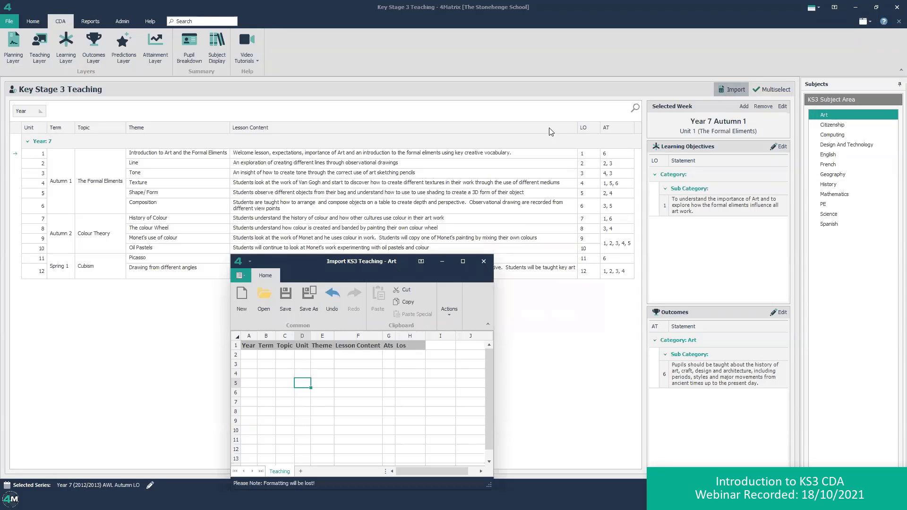
click(250, 353)
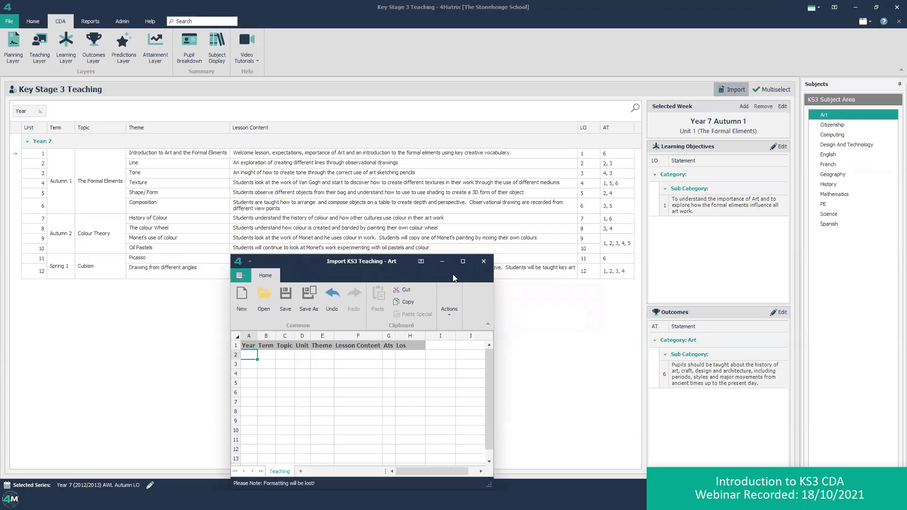
click(463, 262)
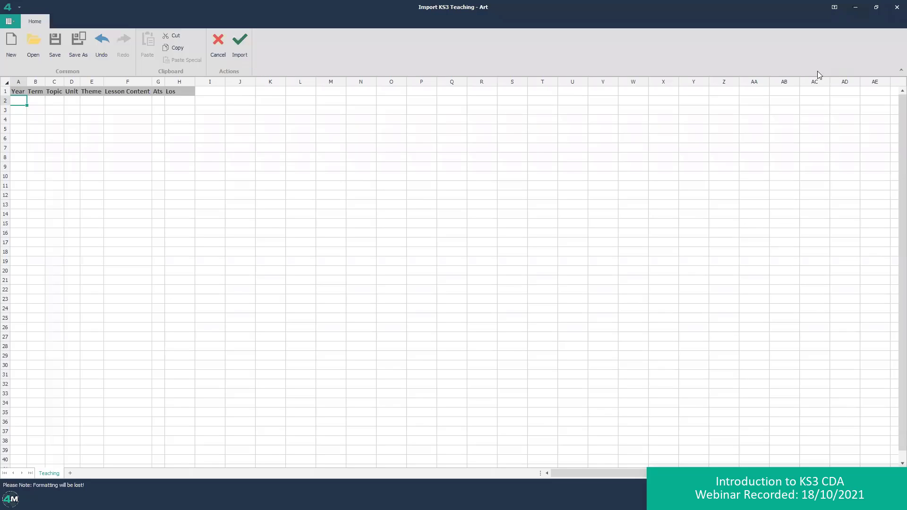
click(218, 48)
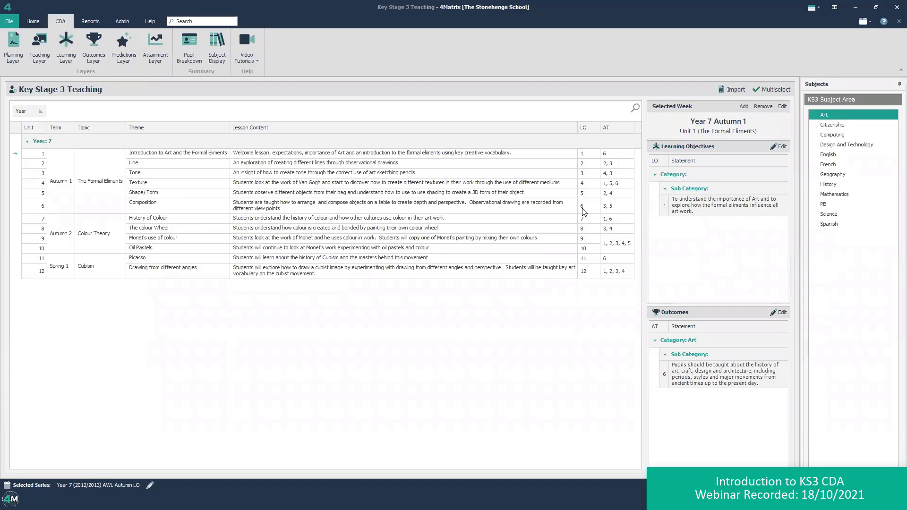
Step: In the Computing Learning layer, grade the second pupil Developing on learning objectives 3 and 4 and Emerging on objective 5
click(69, 52)
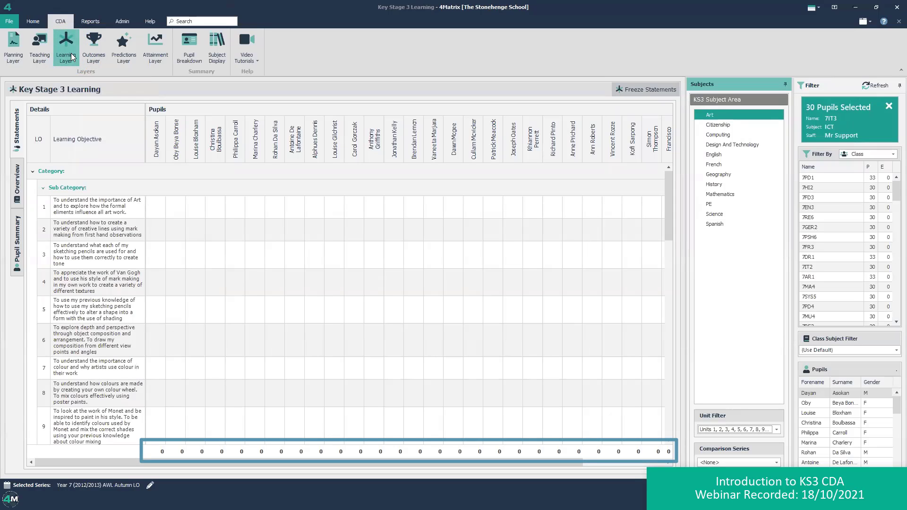
click(709, 136)
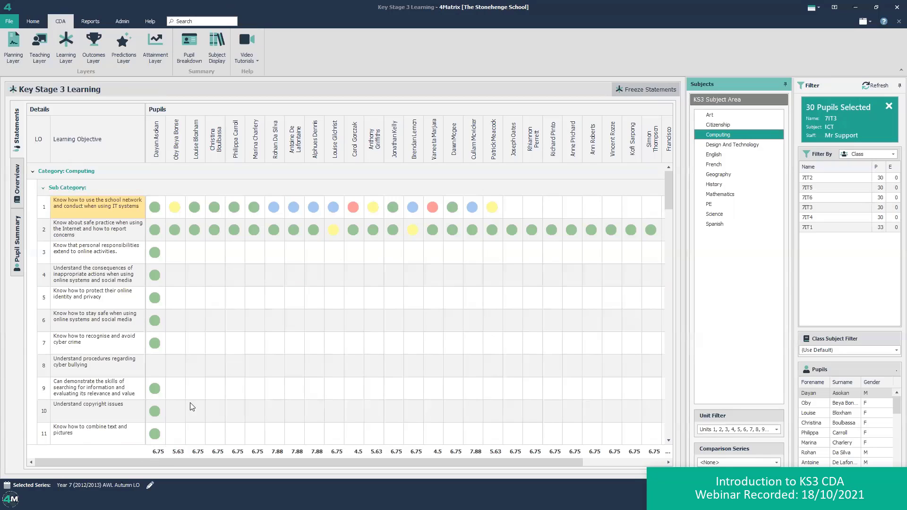
click(180, 254)
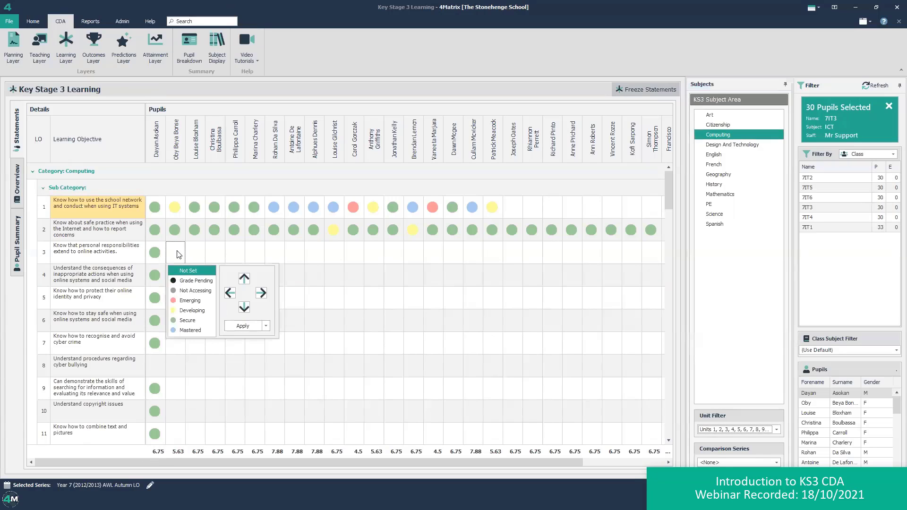
click(187, 313)
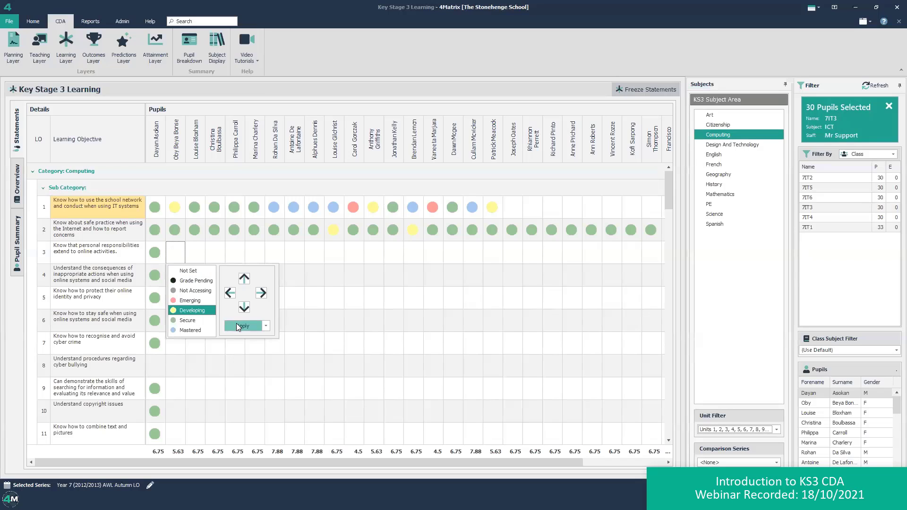
click(244, 310)
click(185, 333)
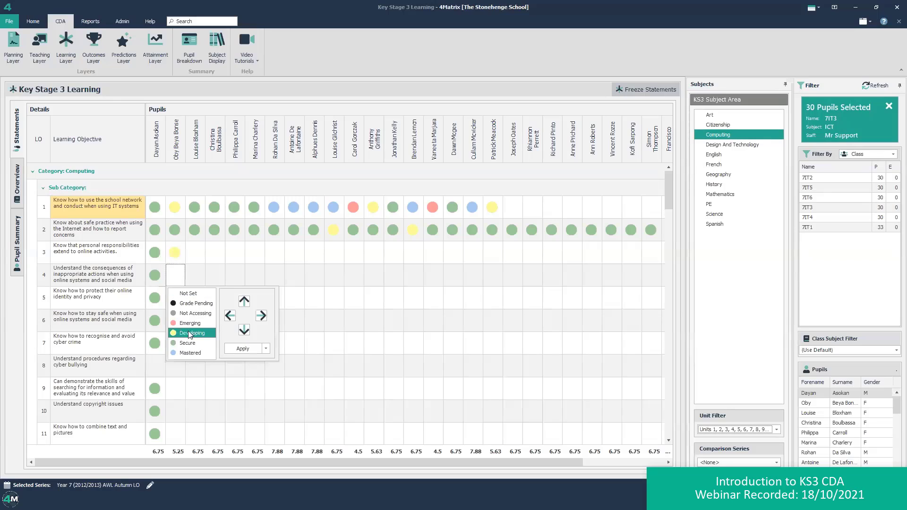
click(244, 330)
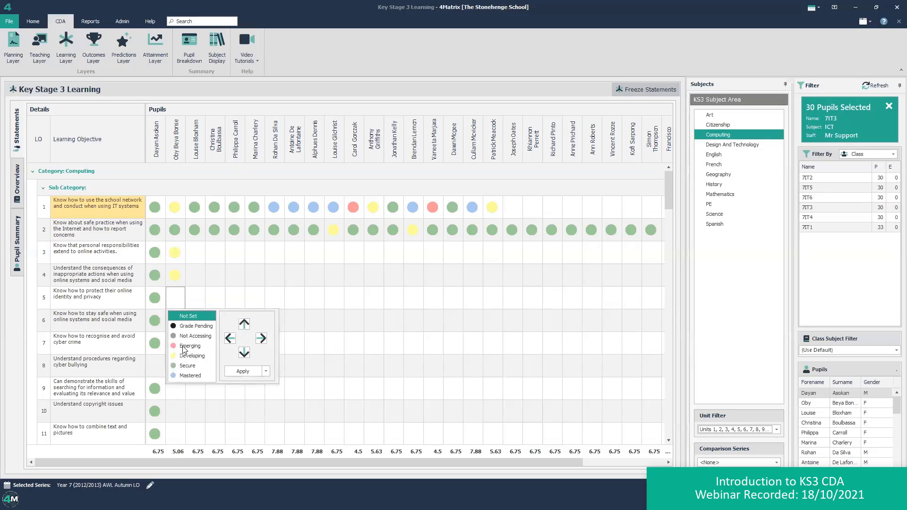
click(187, 346)
click(243, 354)
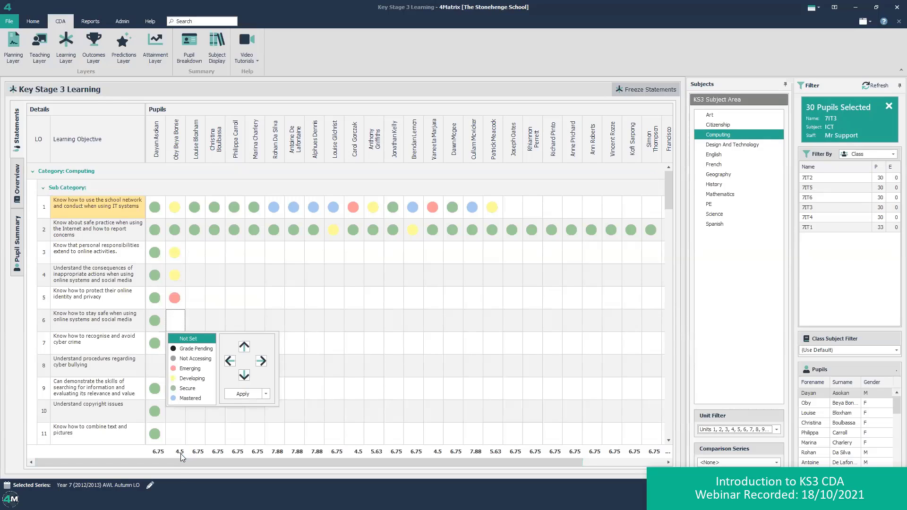
click(297, 316)
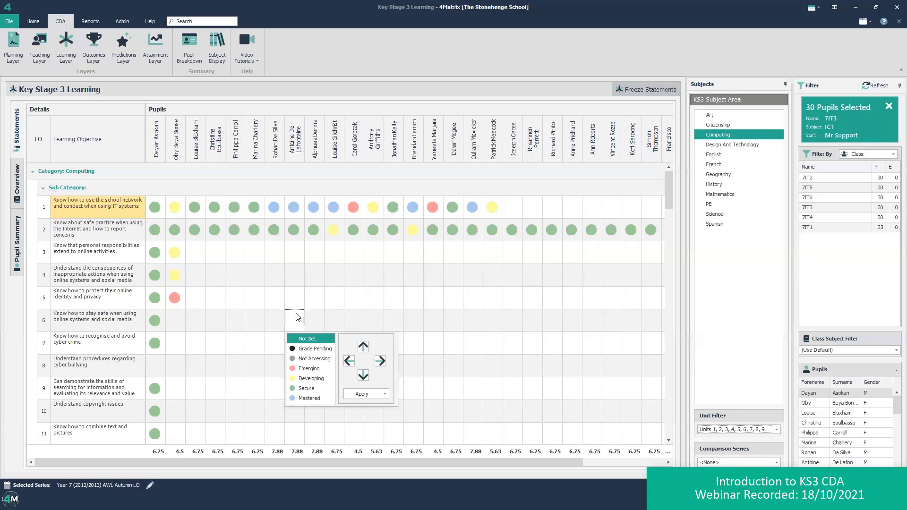
click(382, 277)
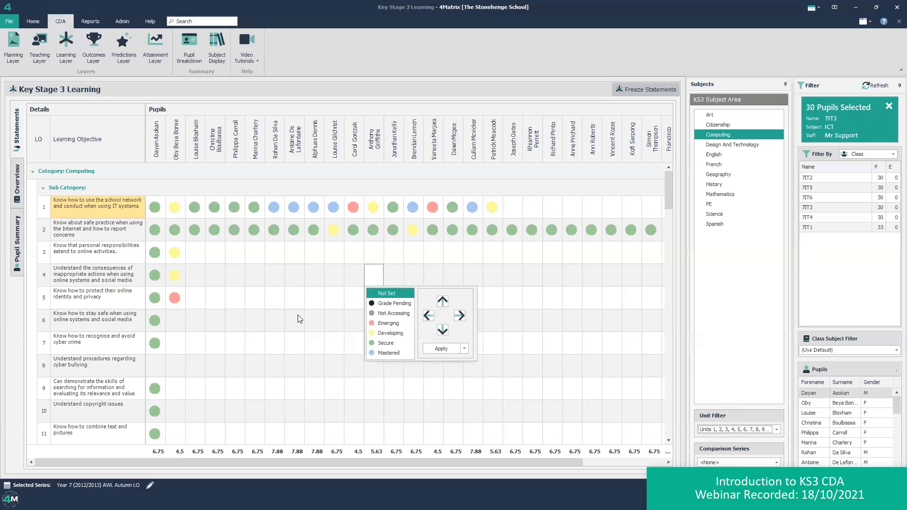
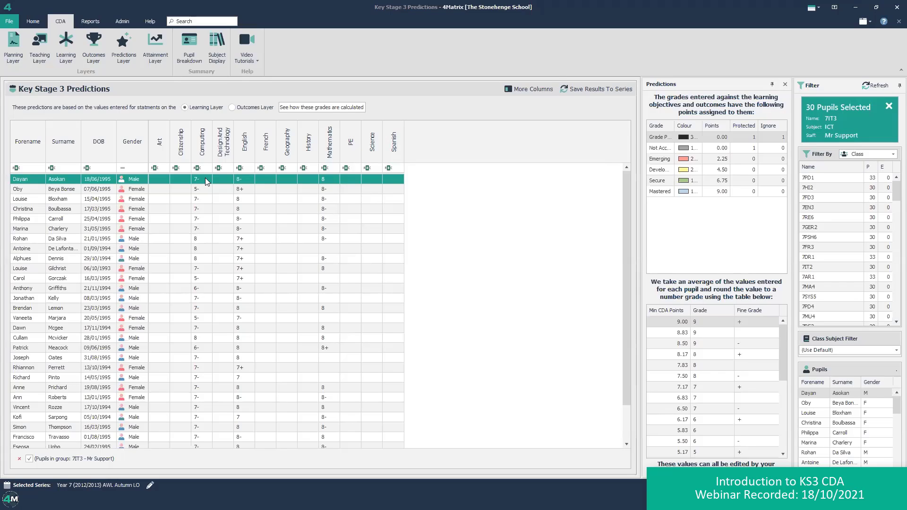
Step: From the Key Stage 3 predictions, sync the results for all subjects to the current series, accepting the proposed changes
click(598, 89)
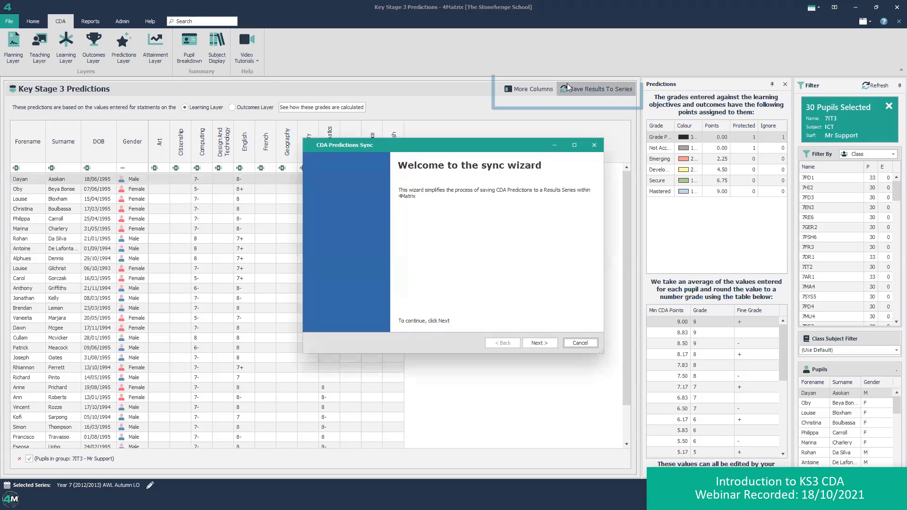
click(538, 339)
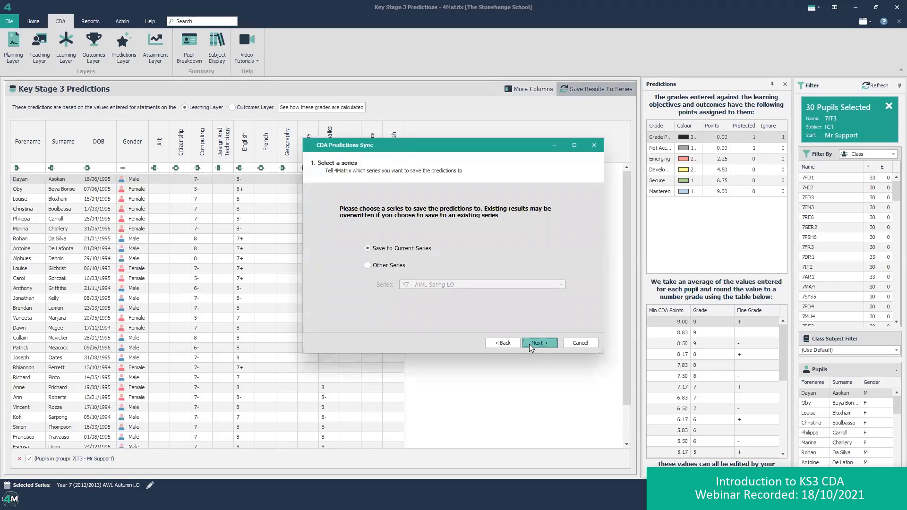
click(545, 340)
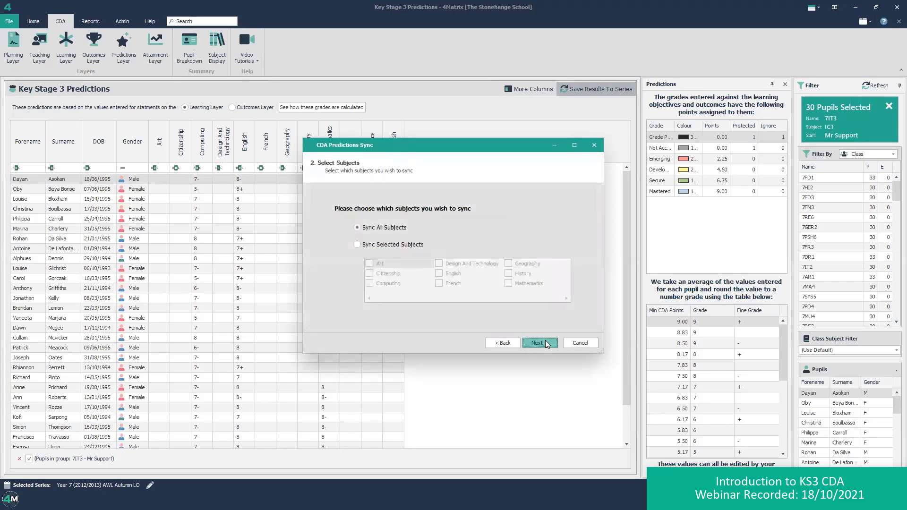
click(368, 245)
click(358, 227)
click(539, 341)
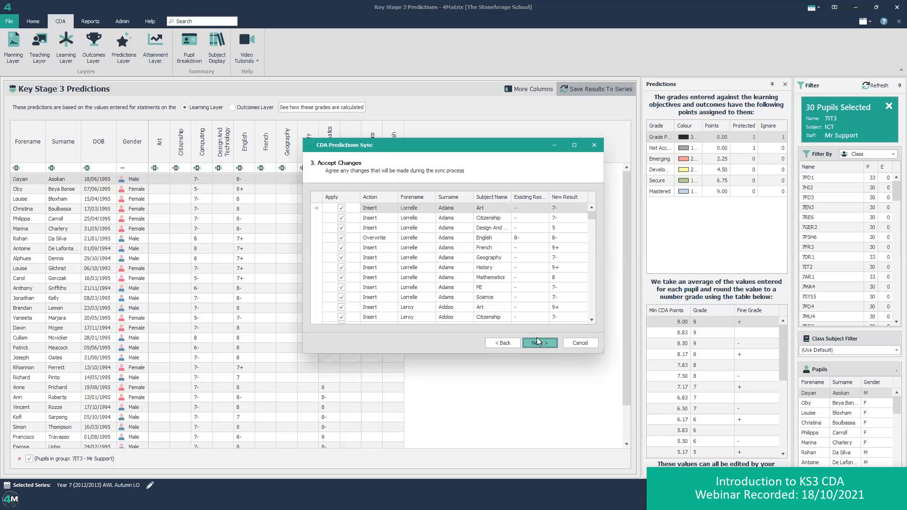
mouse_move(593, 220)
mouse_down()
mouse_move(592, 316)
mouse_move(592, 211)
mouse_up()
click(547, 343)
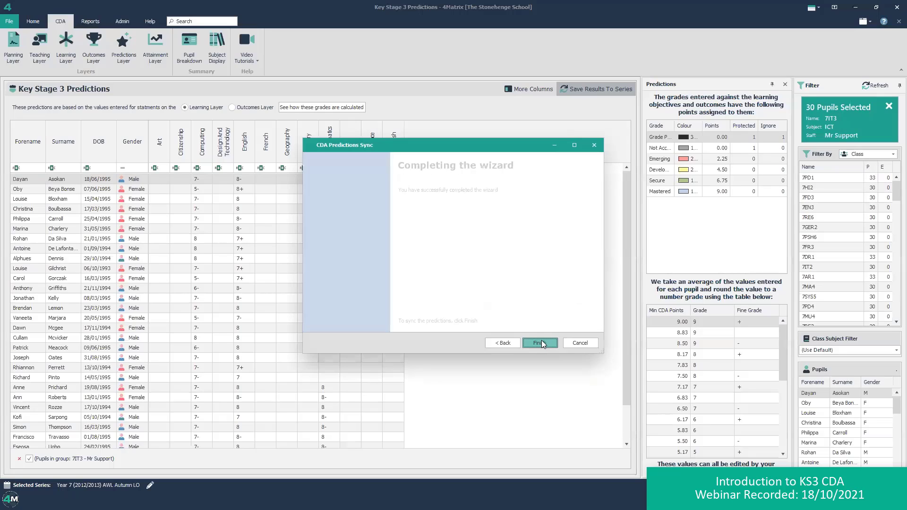
click(540, 344)
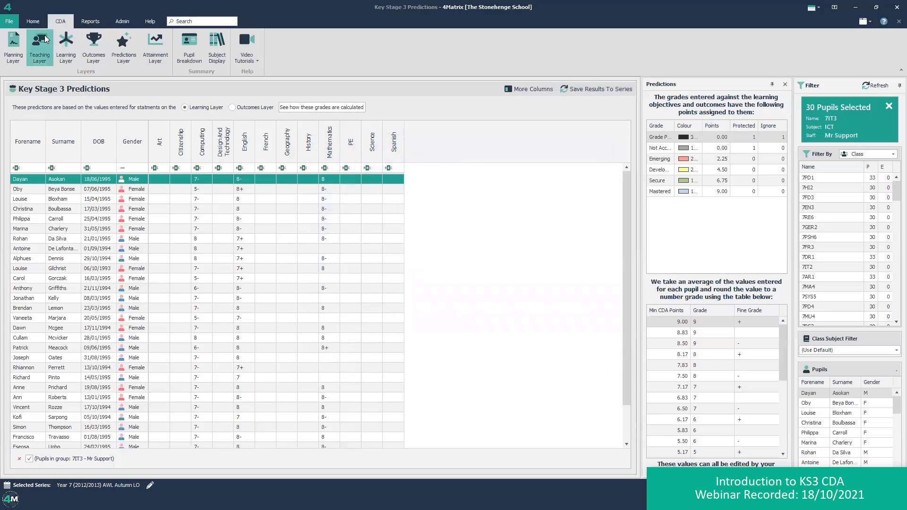
Step: Open the Subjects Summary and examine the entries, Progress 8 and attainment figures for class 7IT3
click(32, 23)
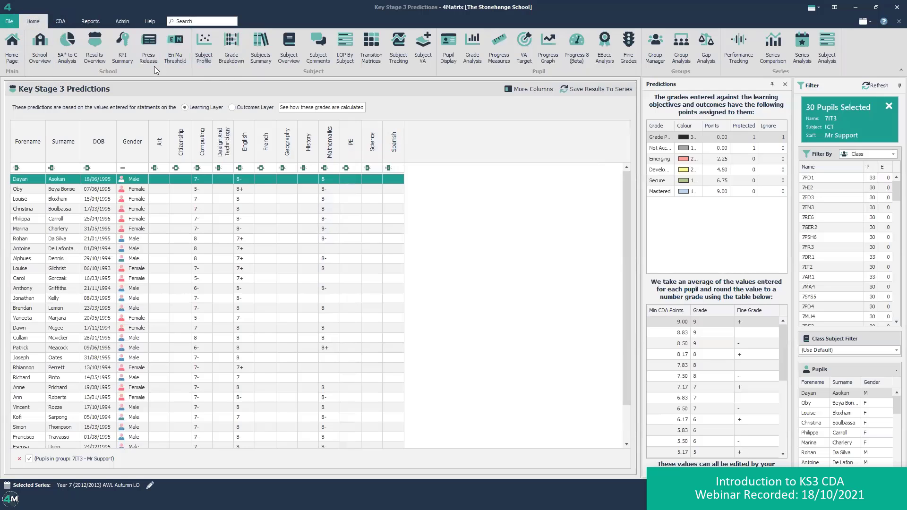
click(257, 57)
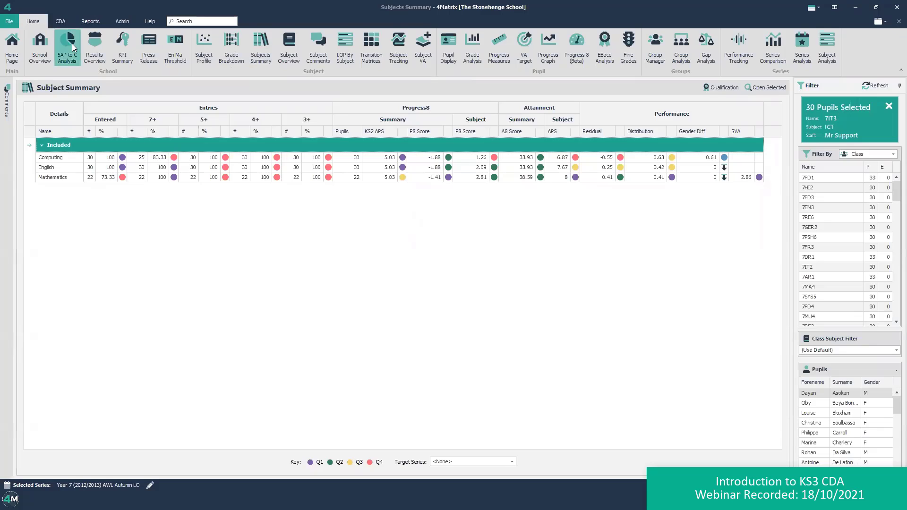
click(61, 22)
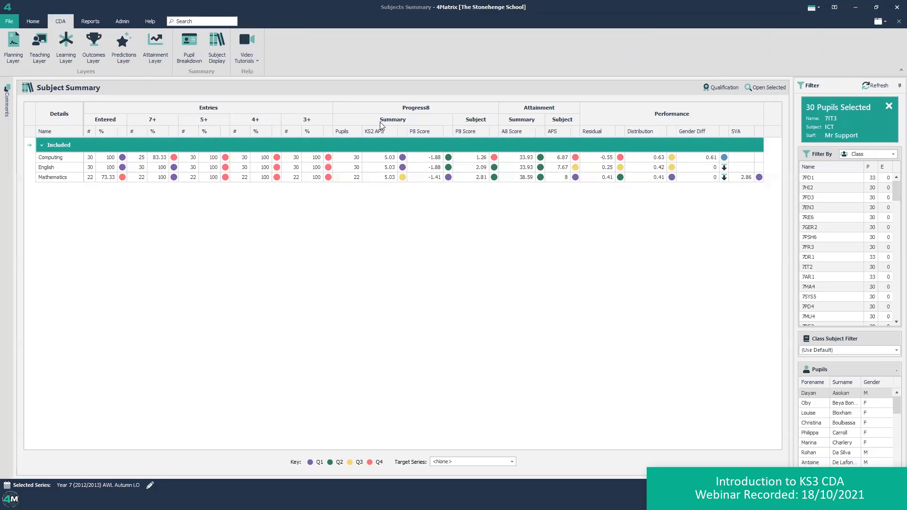
mouse_move(347, 137)
Step: Open the CDA settings and set the points for the Secure grade to 7.00
click(121, 21)
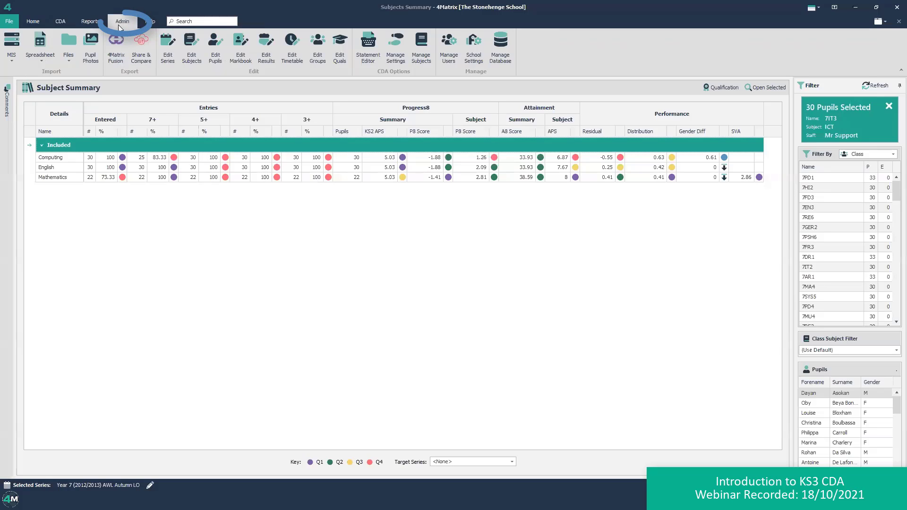
click(391, 56)
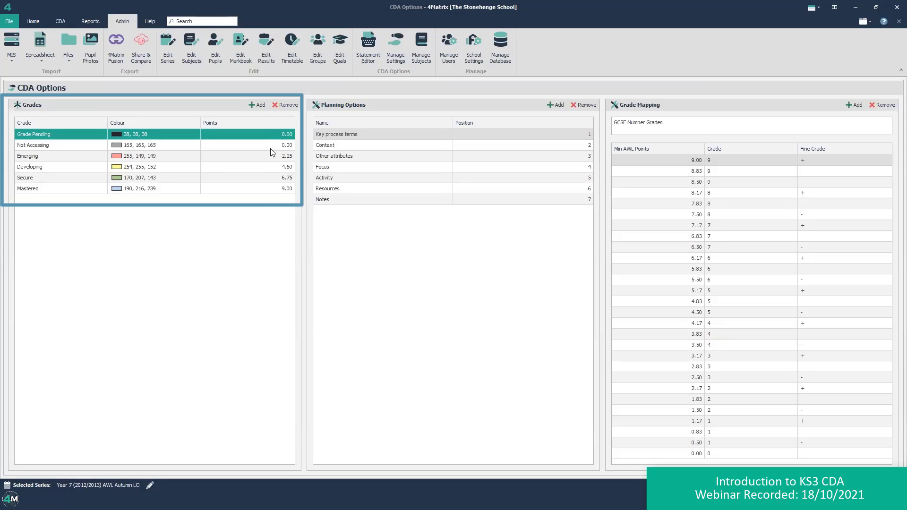
click(276, 178)
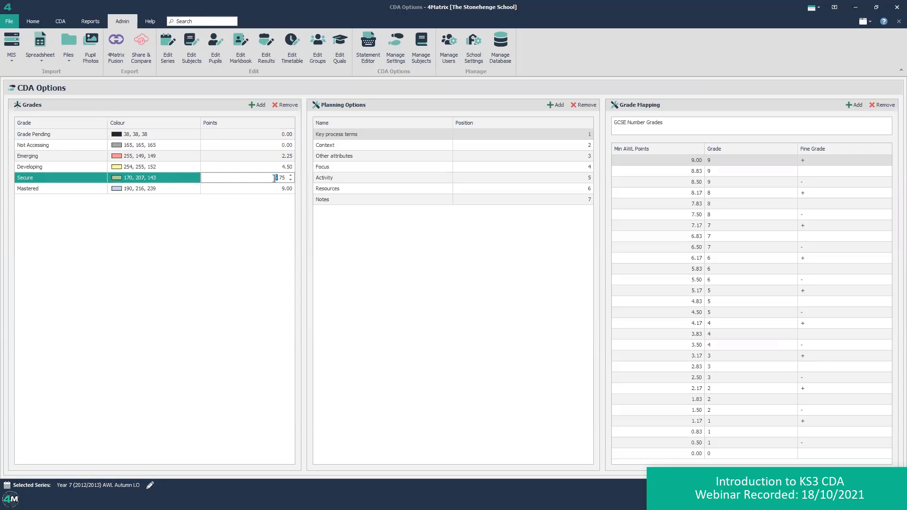
drag(262, 177, 287, 177)
text(7)
click(236, 187)
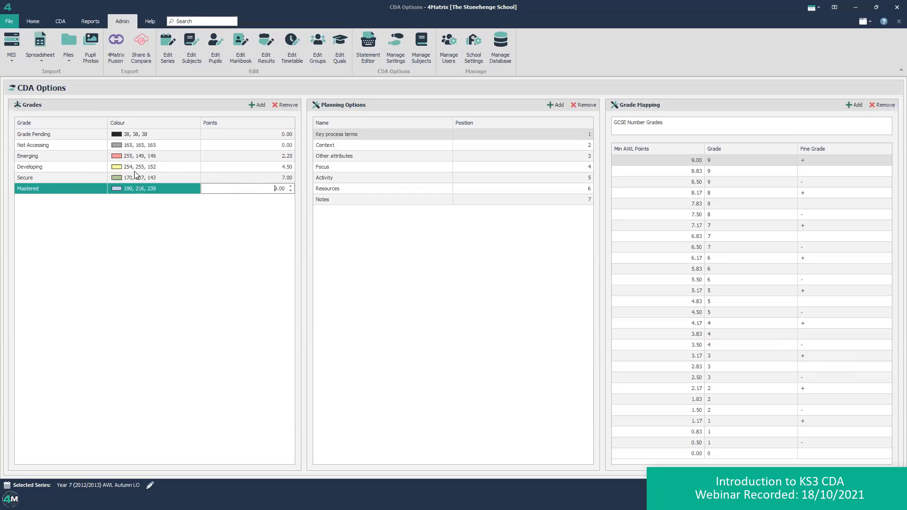
click(269, 179)
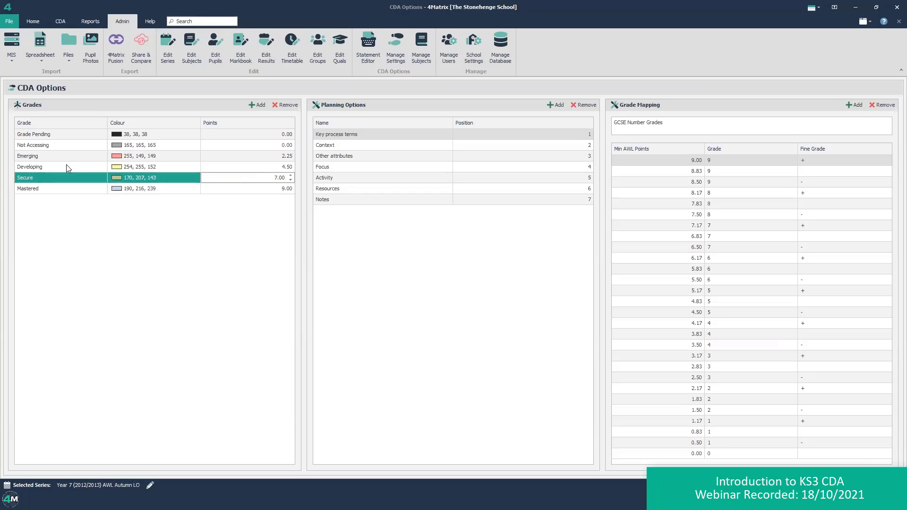
Step: Add a CDA grade named "Emerging +" with the dark red colour 149, 55, 52 and 4.00 points
click(252, 107)
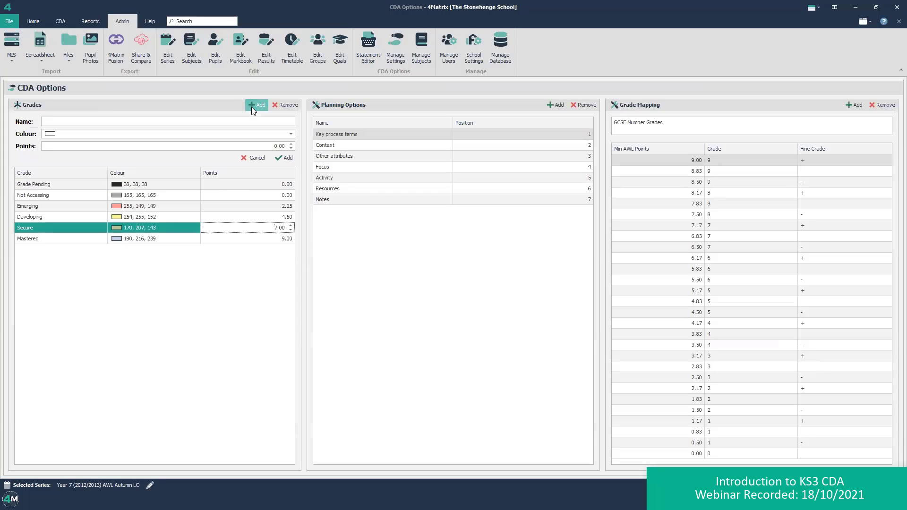
click(50, 122)
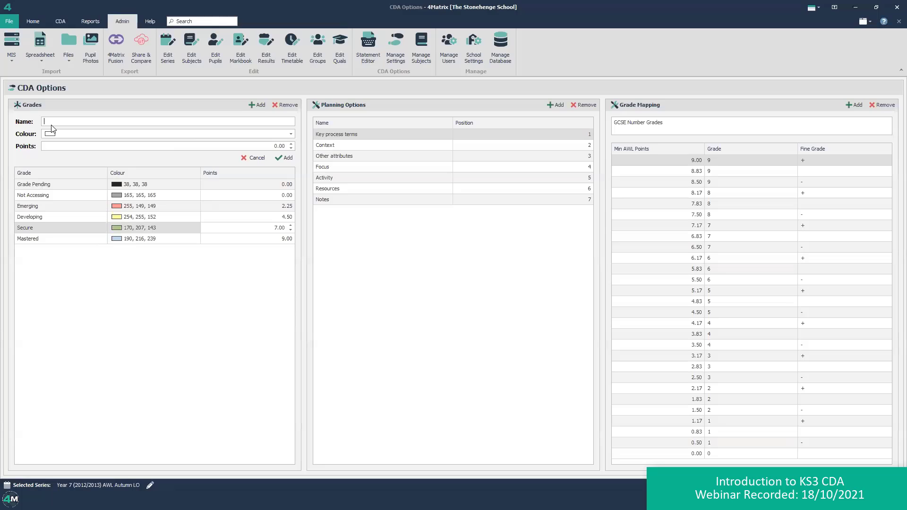
text(Emerging +)
click(291, 134)
click(109, 215)
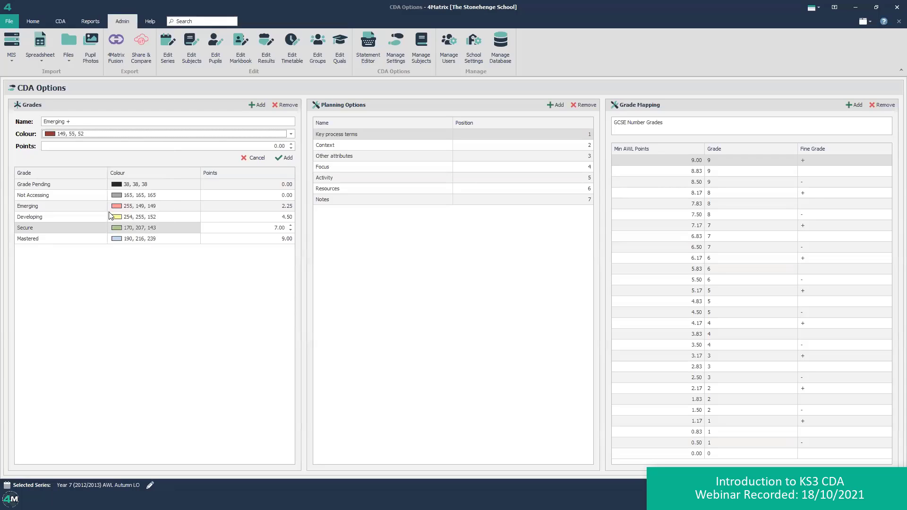
click(281, 146)
text(4)
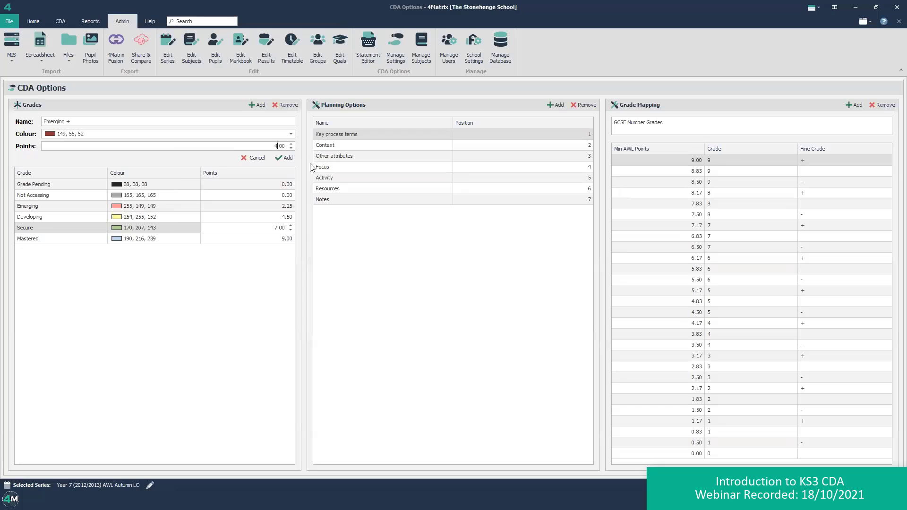
click(283, 158)
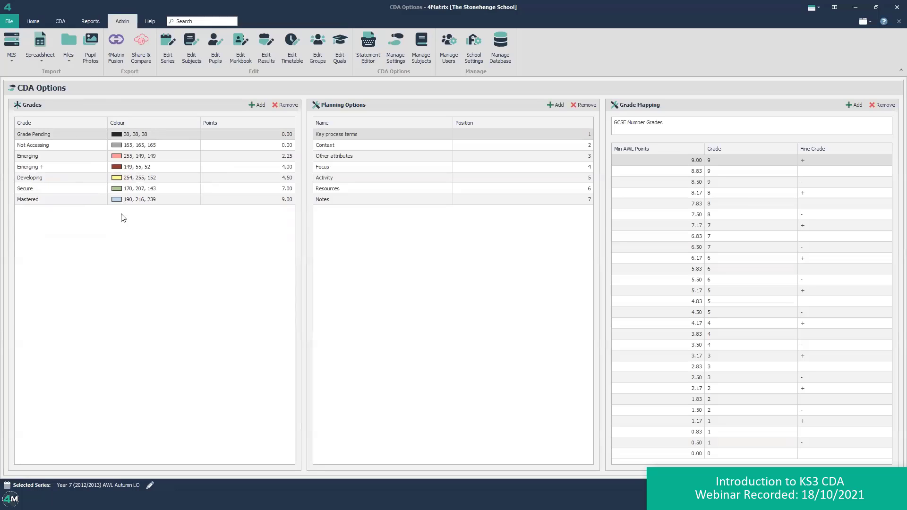
Step: Open the Learning layer and check the grade choices for the first pupil on Art learning objective 1
click(62, 19)
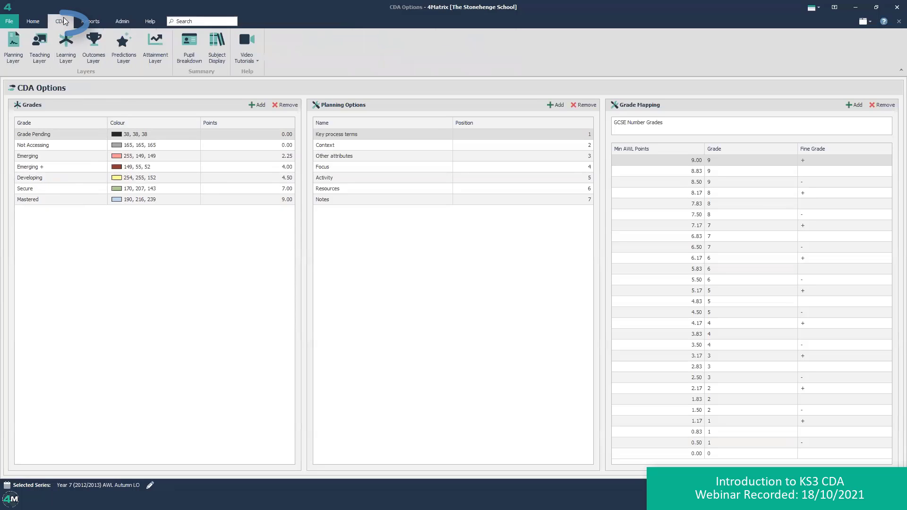
click(65, 51)
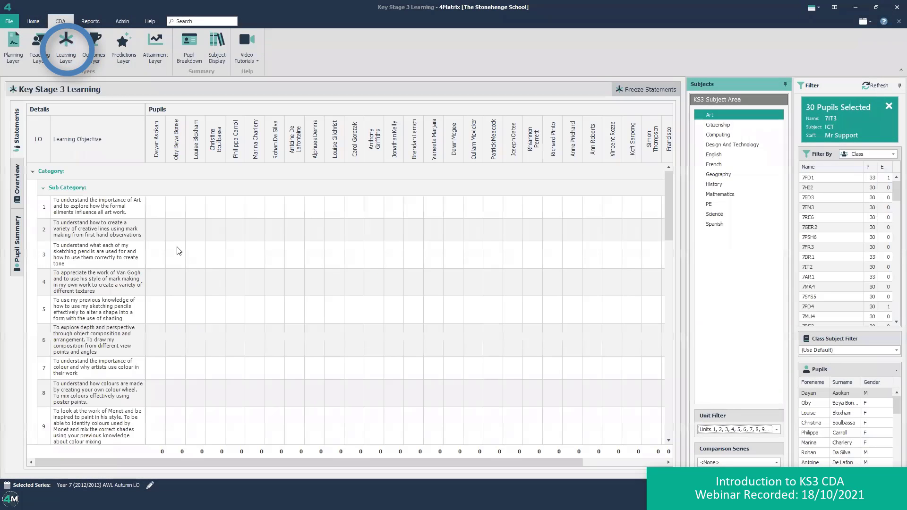
click(158, 207)
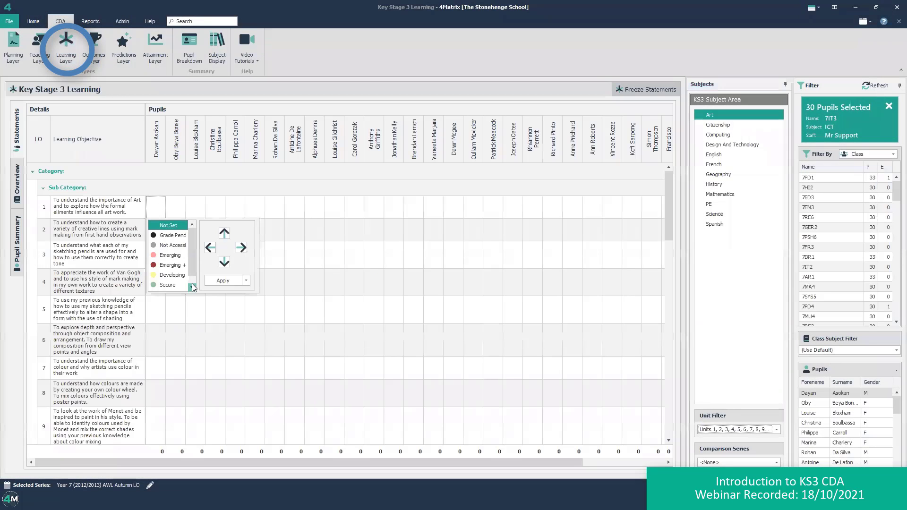
click(183, 207)
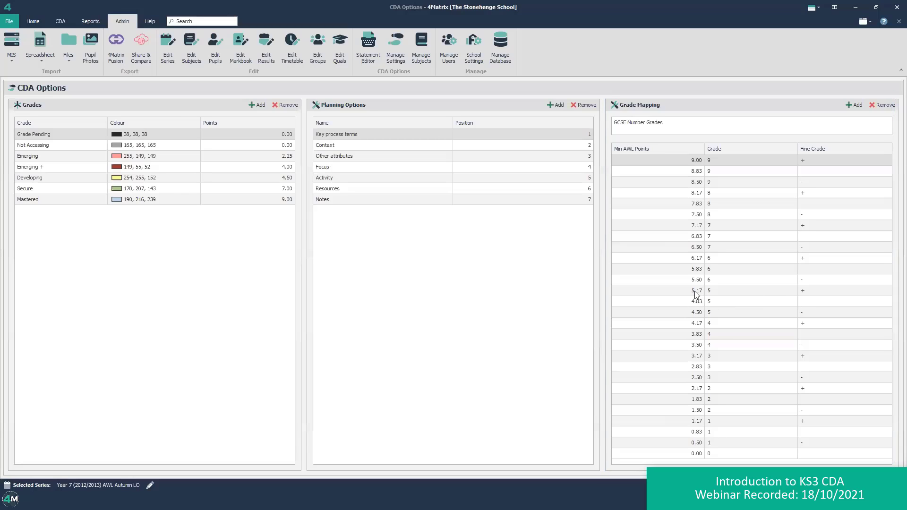
Step: In the CDA grade mapping, inspect the fine grade choices for the 5.17-point row without changing the value
click(812, 294)
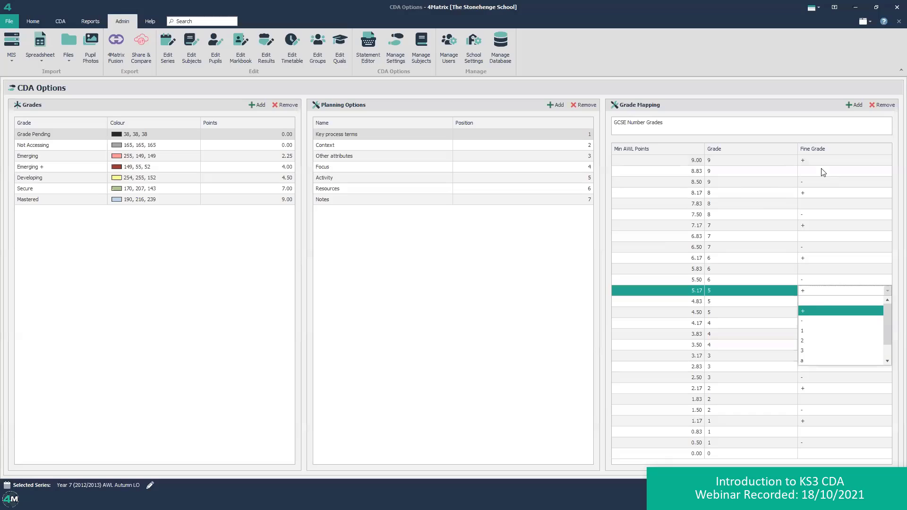
click(670, 90)
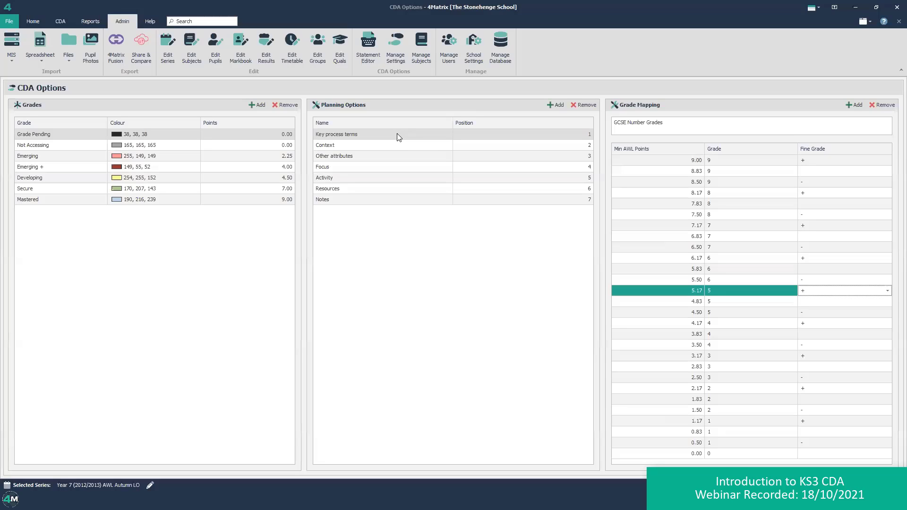
Step: Open the Attainment layer and chart pupil attainment with English as the CDA subject
click(56, 22)
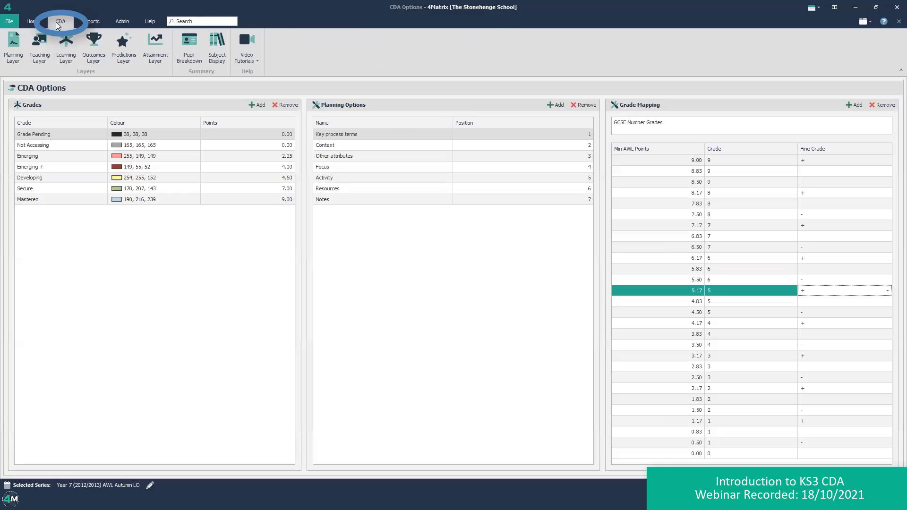
click(156, 43)
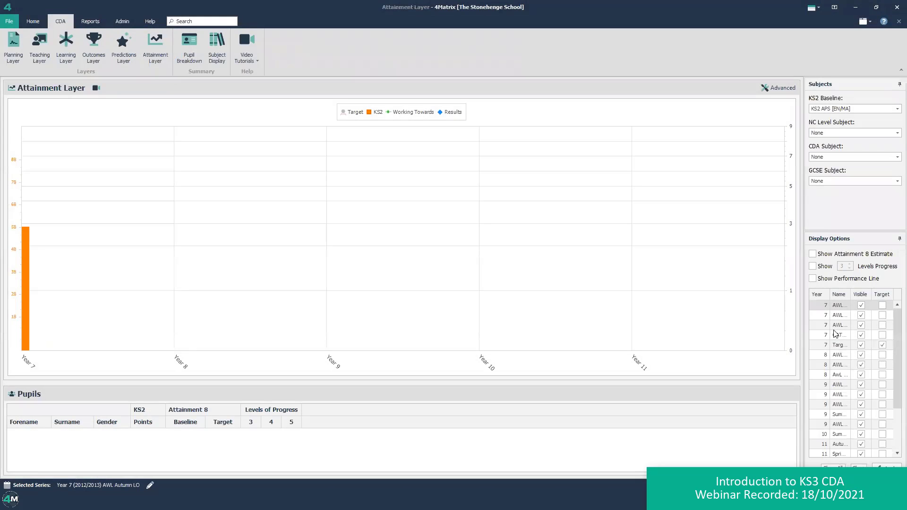
click(829, 156)
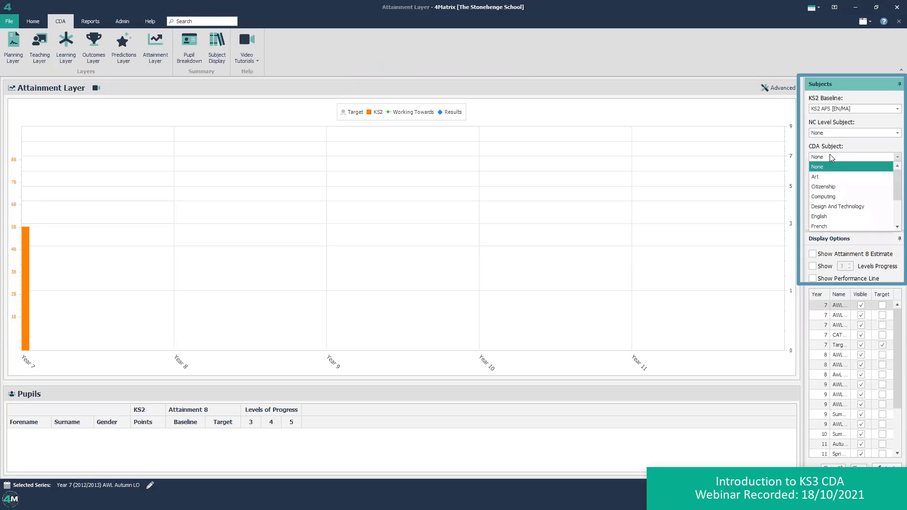
click(823, 220)
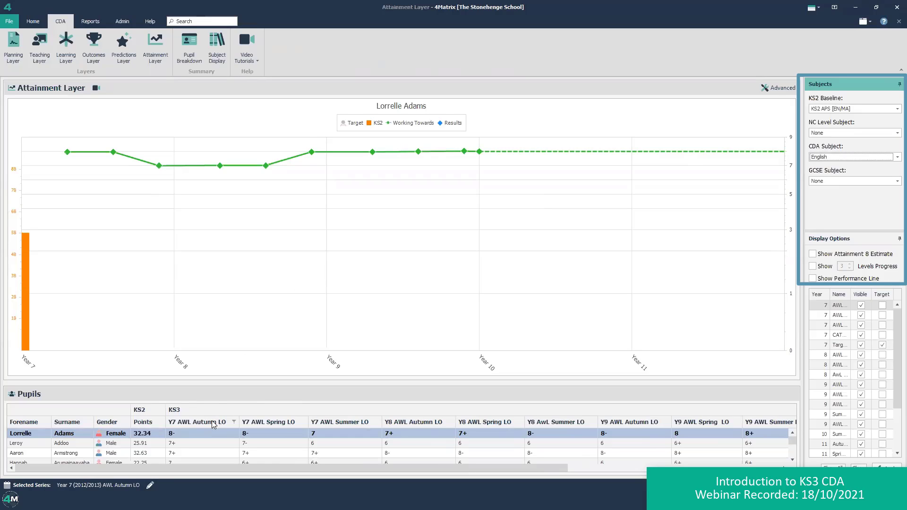
click(53, 443)
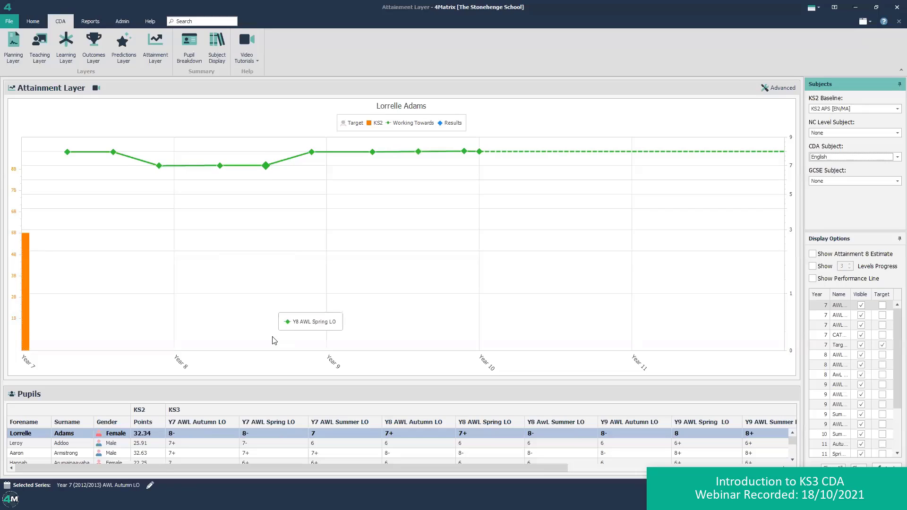
Step: Add Eng Lang (9-1) as the GCSE subject on the attainment chart and show the performance line
click(833, 181)
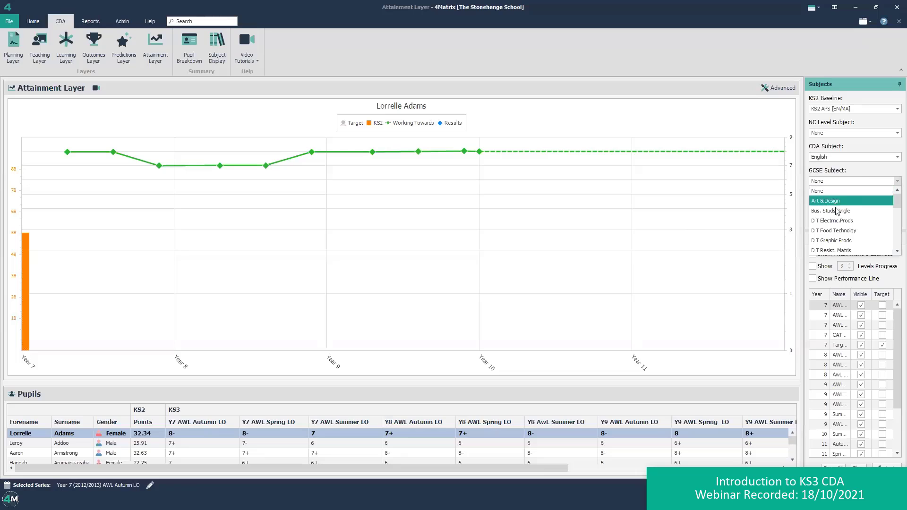
scroll(834, 208, down, 1)
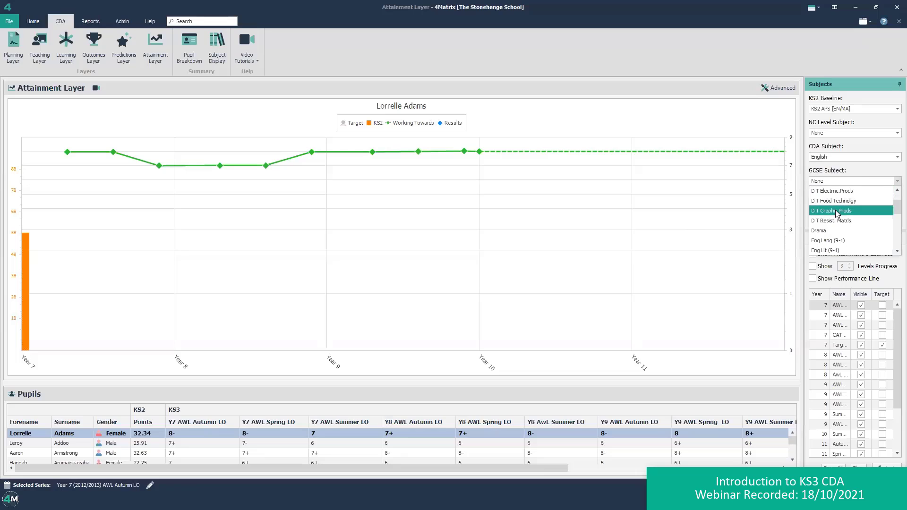
click(839, 242)
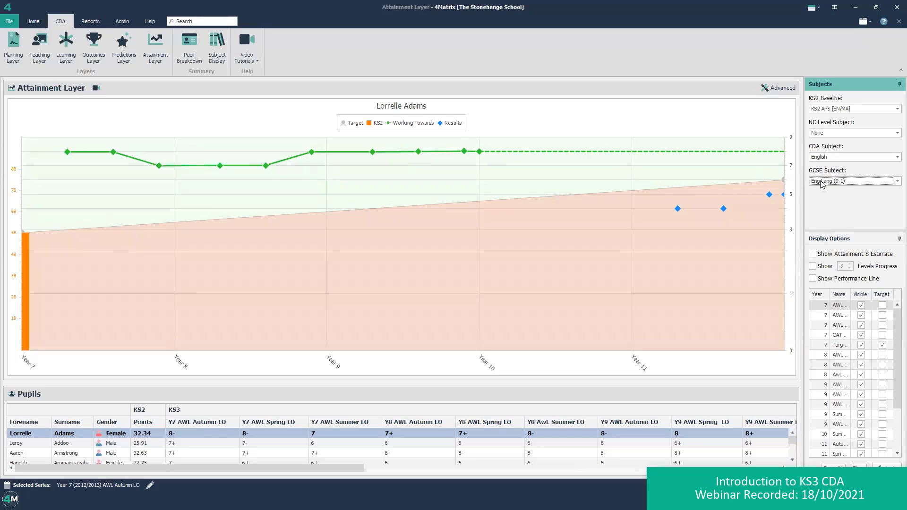
mouse_move(774, 198)
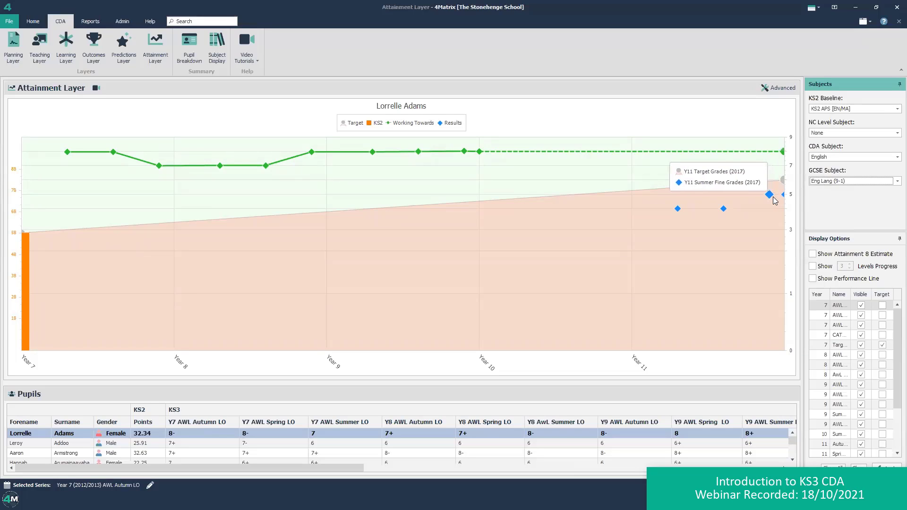
click(813, 279)
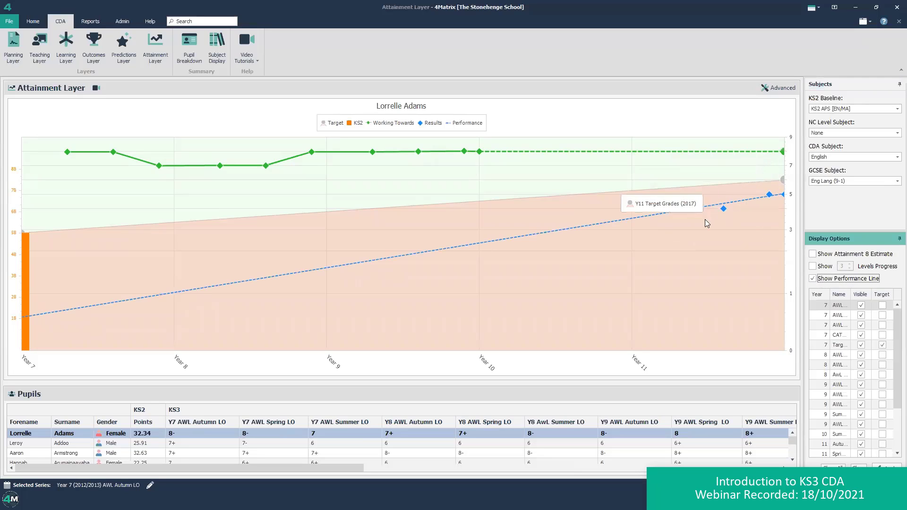
mouse_move(768, 202)
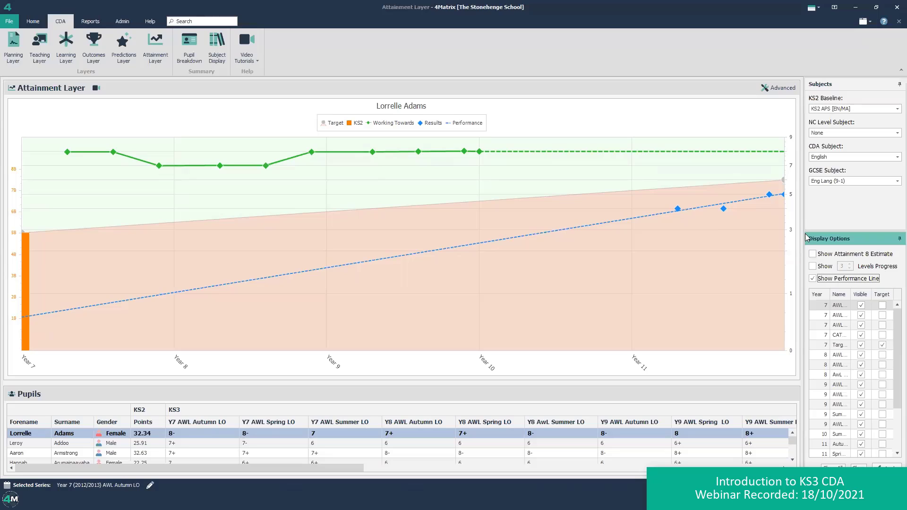
Step: Widen the display options area and review which data series are visible or set as targets for Years 7 to 11
drag(804, 227, 667, 227)
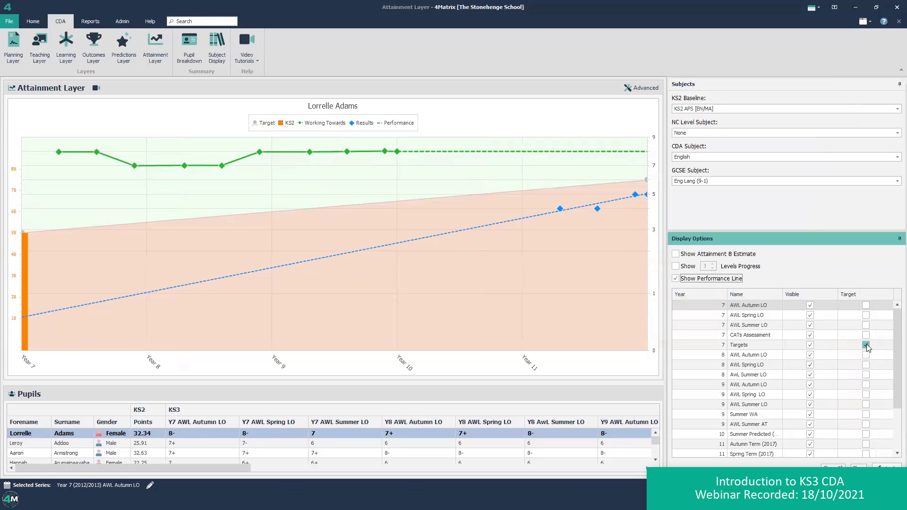
drag(896, 331, 894, 400)
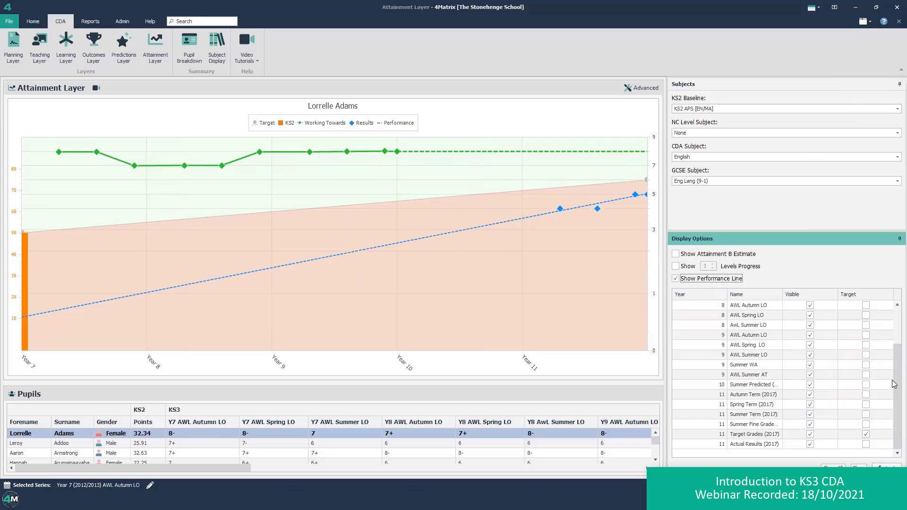
drag(894, 384, 894, 348)
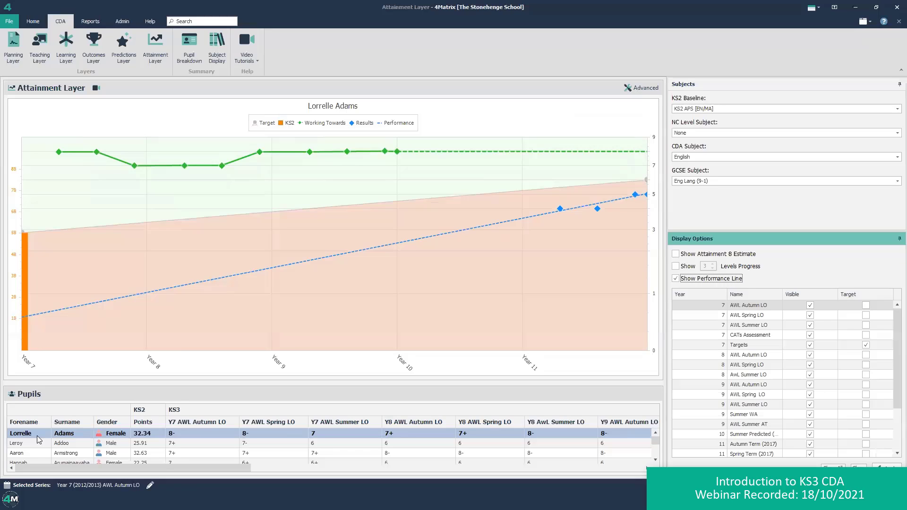
Step: Open the CDA pupil breakdown without the 7IT3 class filter and filter the forenames to a single pupil
click(189, 47)
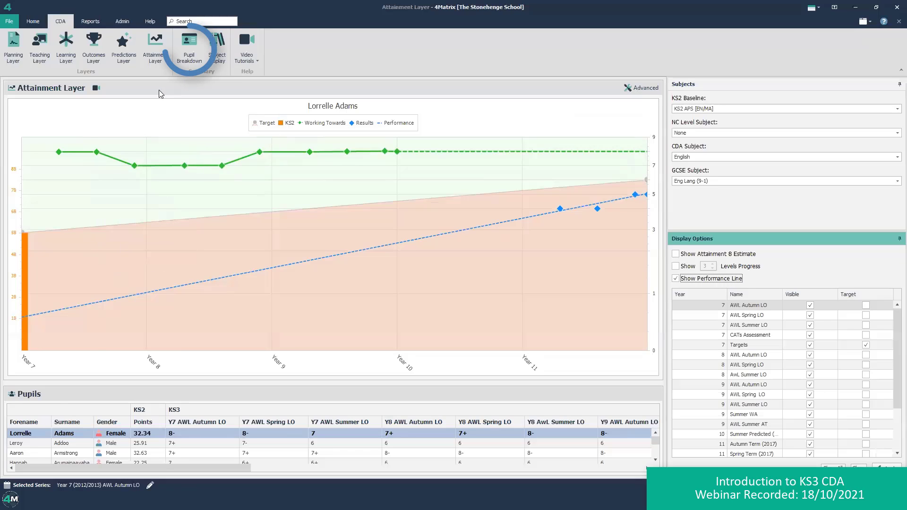
click(189, 55)
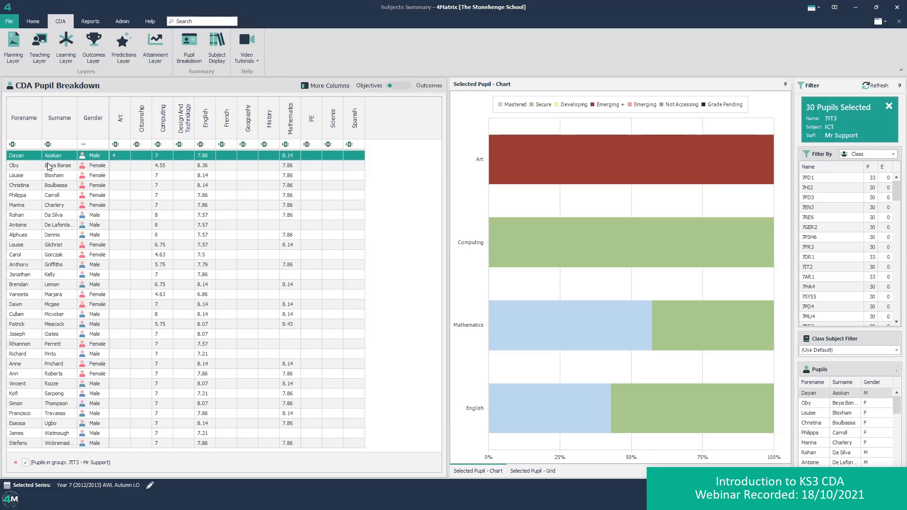
click(26, 146)
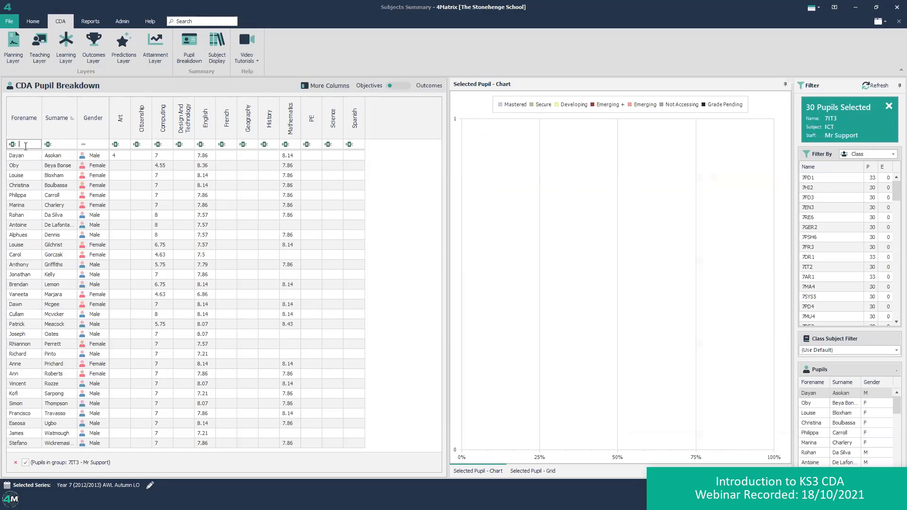
text(lor)
click(224, 157)
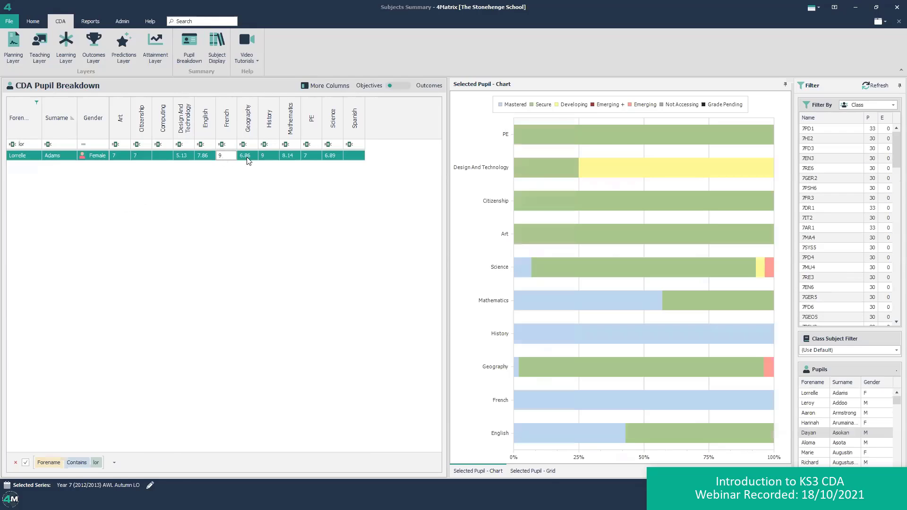
Step: Inspect the learning objective grade proportions for Citizenship, Science and Design And Technology in the selected pupil's chart
mouse_move(556, 136)
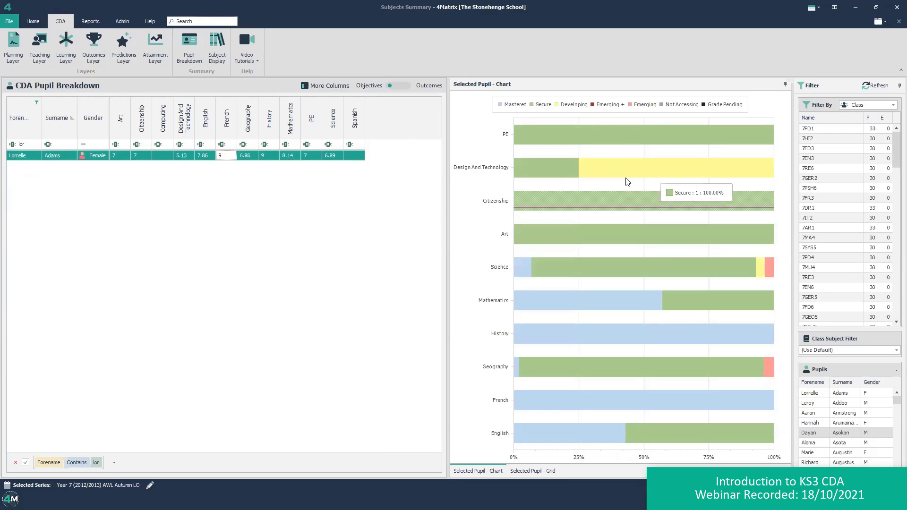
mouse_move(566, 273)
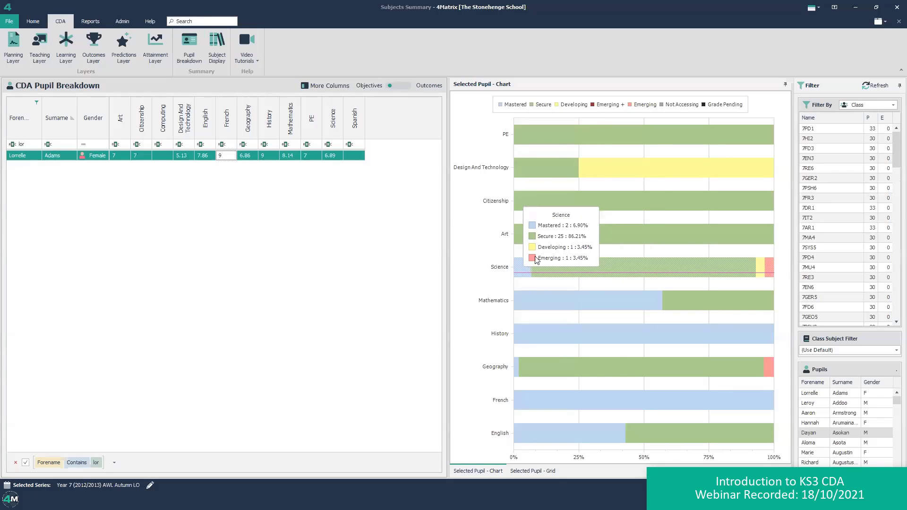
mouse_move(623, 173)
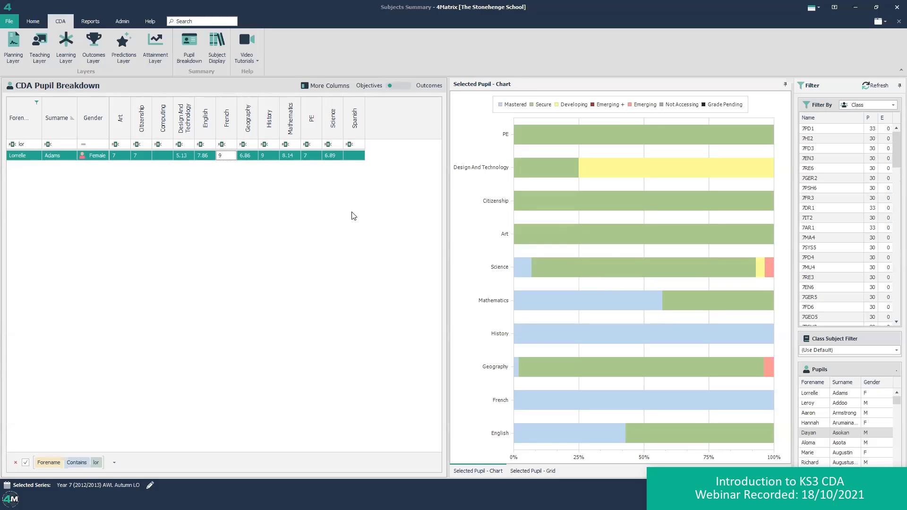
Step: Clear the forename filter and sort the pupil breakdown by English score in ascending order
double_click(29, 143)
key(BackSpace)
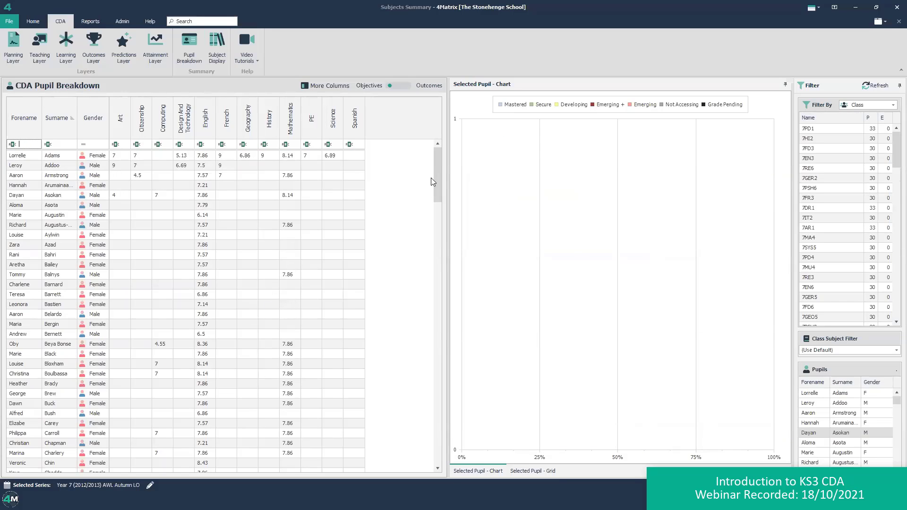
drag(438, 168, 418, 166)
click(202, 122)
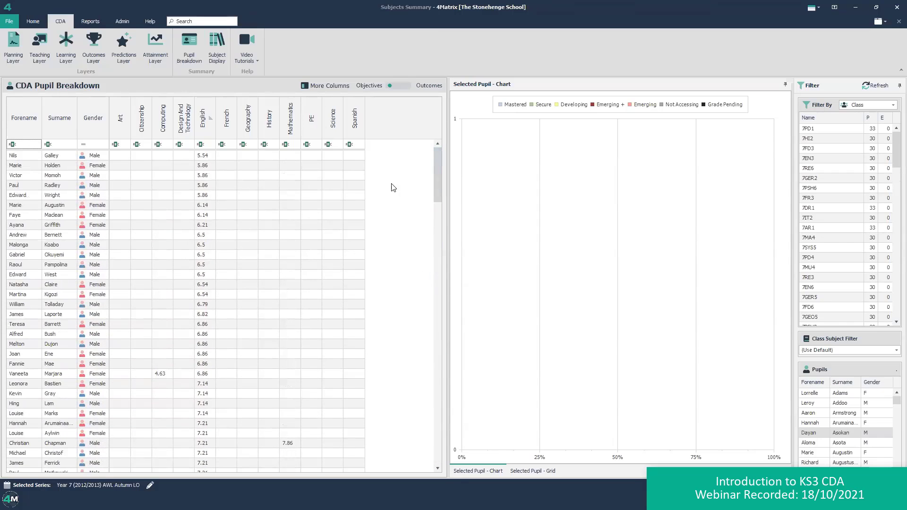
Step: Generate the printable report for the focused pupil, including tracking grade and breakdown table, and review its chart and grade table
click(10, 24)
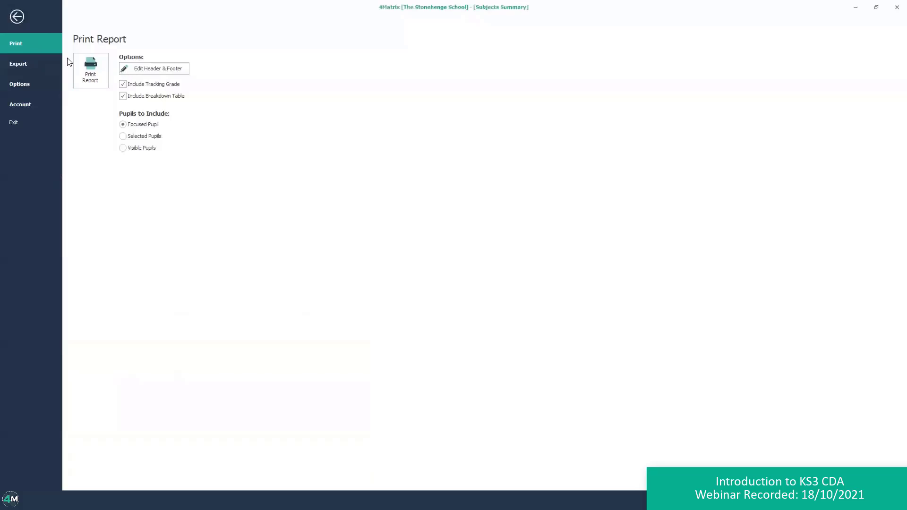
click(91, 80)
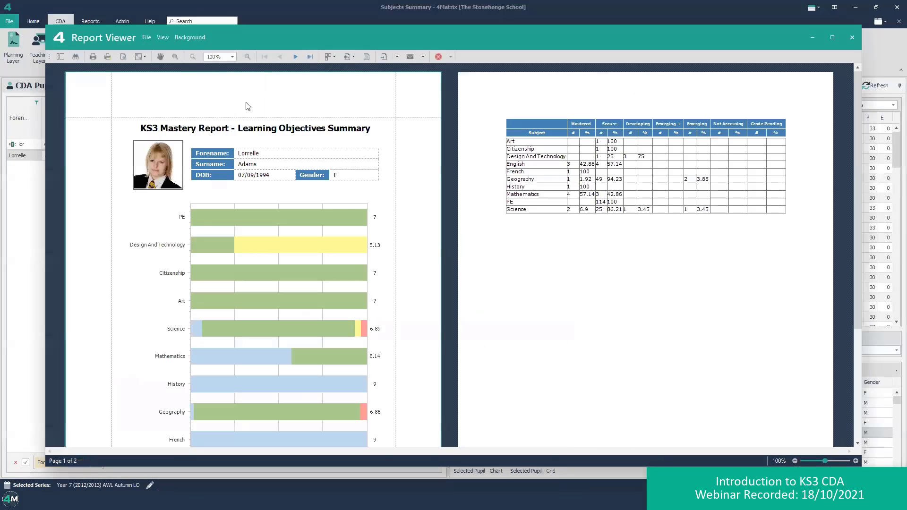
scroll(516, 246, down, 2)
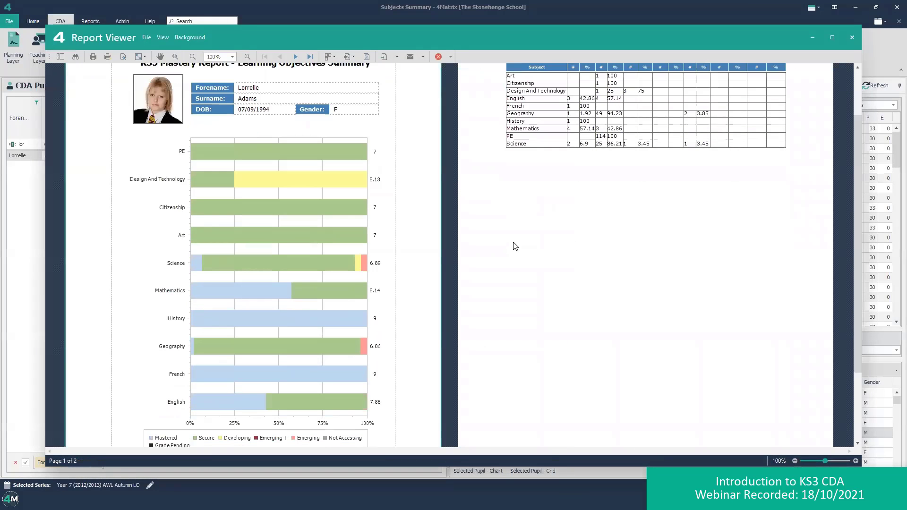
scroll(514, 247, up, 2)
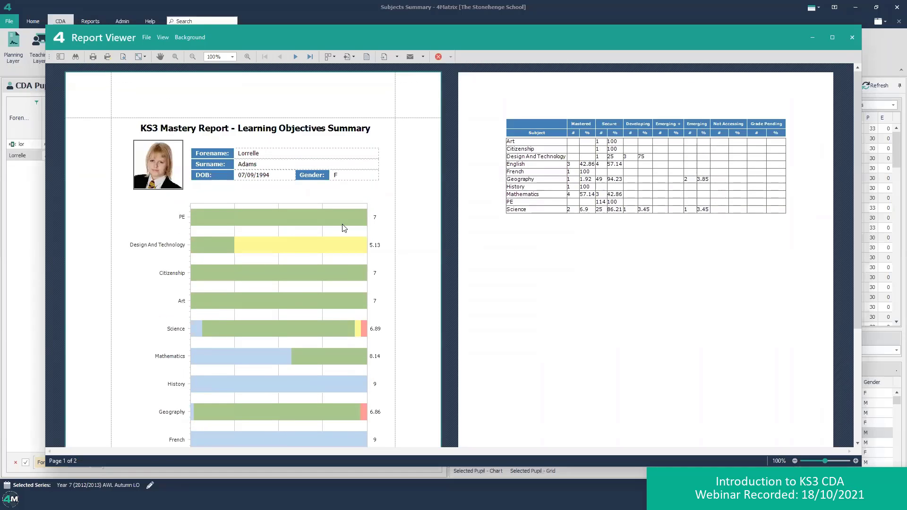
scroll(304, 242, down, 3)
scroll(558, 227, up, 3)
click(852, 38)
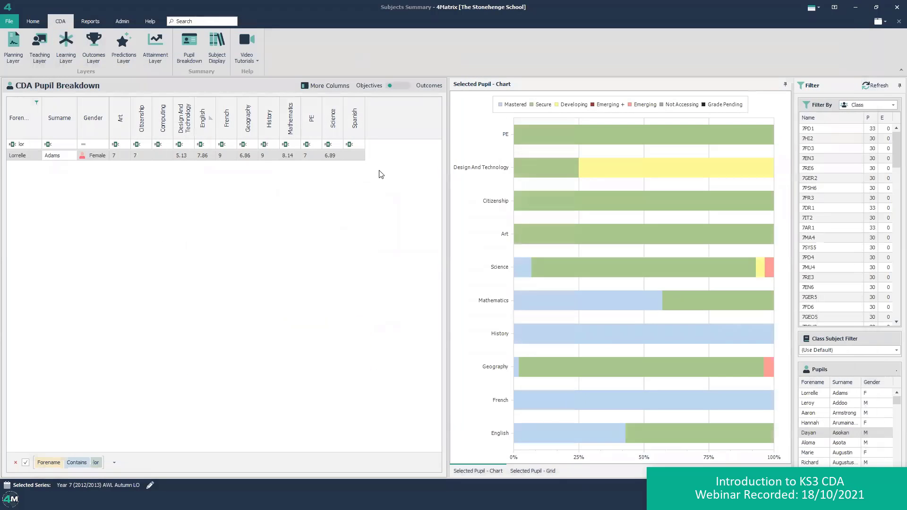
Step: Open the CDA subject display and inspect the learning objective grade proportions for subjects such as Computing and Art
click(226, 53)
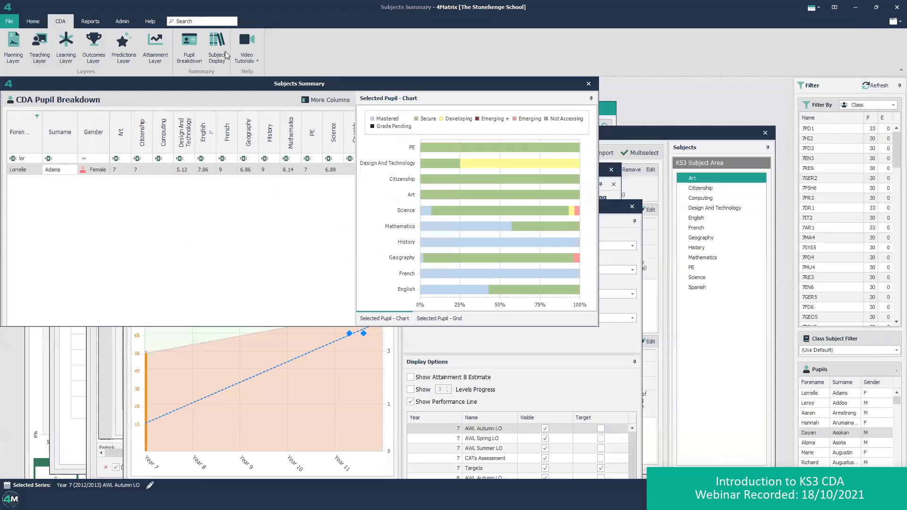
click(218, 50)
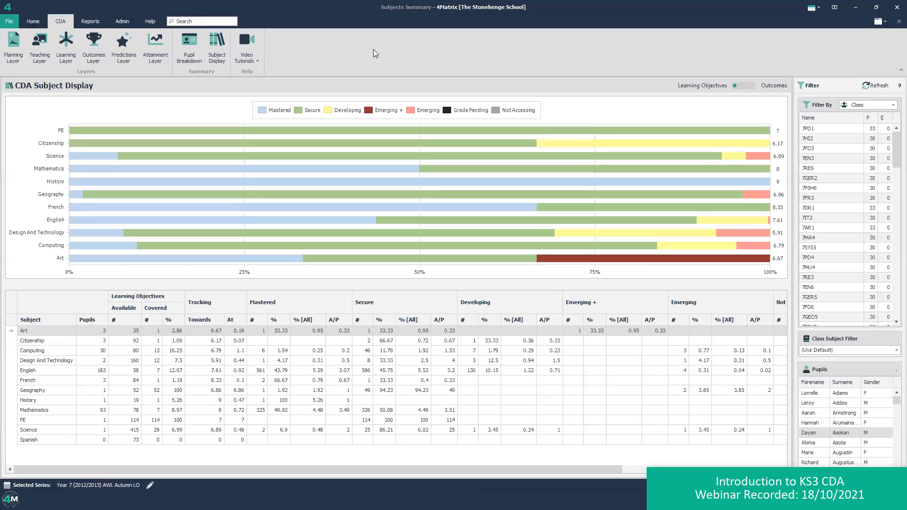
mouse_move(360, 139)
mouse_move(192, 246)
mouse_move(369, 259)
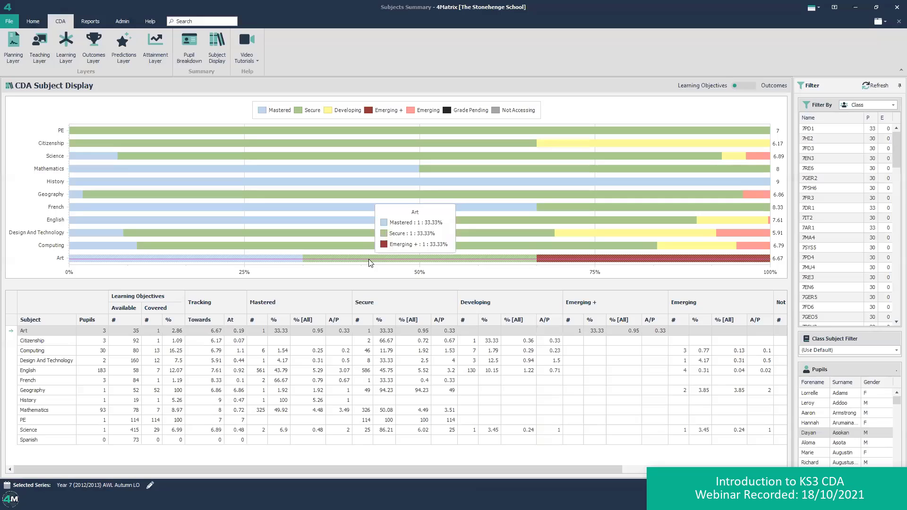